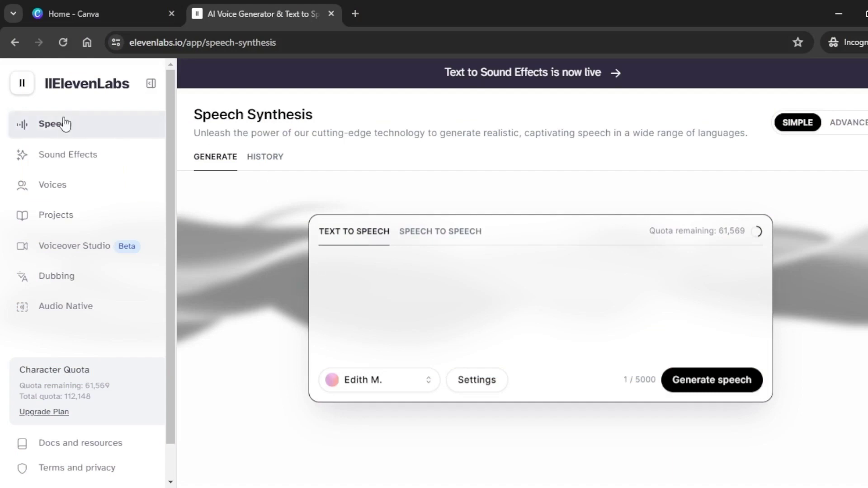
Paste the Dr. Samuel clinic story into ElevenLabs and generate a Dakota H voiceover
{"action": "left_click", "coordinate": [372, 293]}
{"action": "type", "text": "In a beautiful town called Greenvale, there lived a doctor named Dr. Samuel. His small clinic, painted a cheerful shade of yellow, stood at the heart of the town. Dr. Samuel's reputation extended far beyond his town. People would travel for miles, crossing rivers and winding through dense woods, just to seek his expertise. One cold winter, an epidemic swept through the region. The townspeople were struck with a severe flu, and panic began to spread. Dr. Samuel worked tirelessly, tending to the sick day and night. His clinic overflowed with patients, but he never turned anyone away. He administered medicine, offered comforting words, and ensured that every patient felt cared for."}
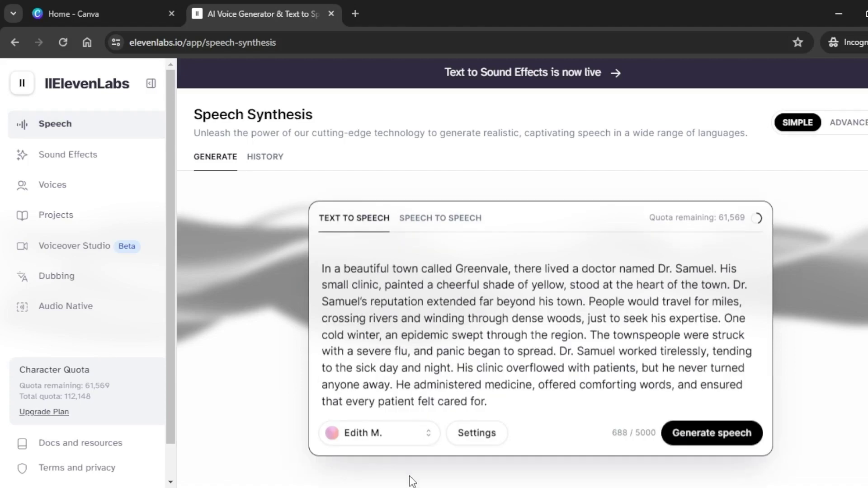
{"action": "left_click", "coordinate": [430, 437]}
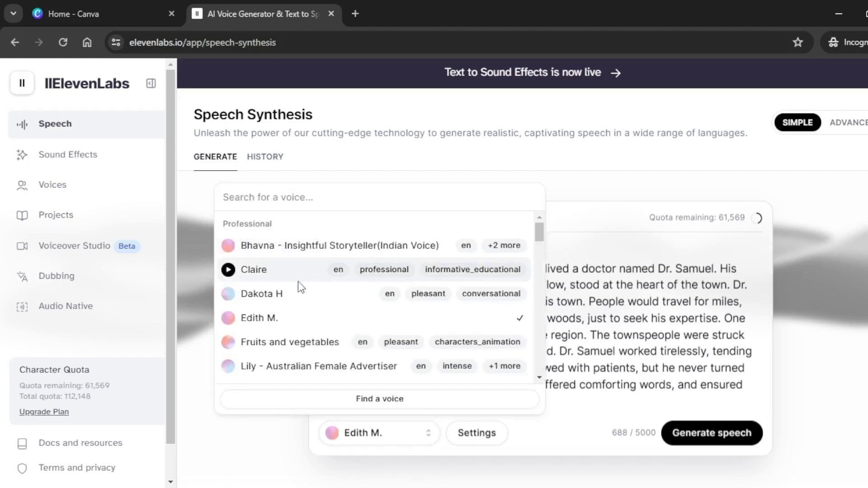
{"action": "left_click", "coordinate": [262, 296]}
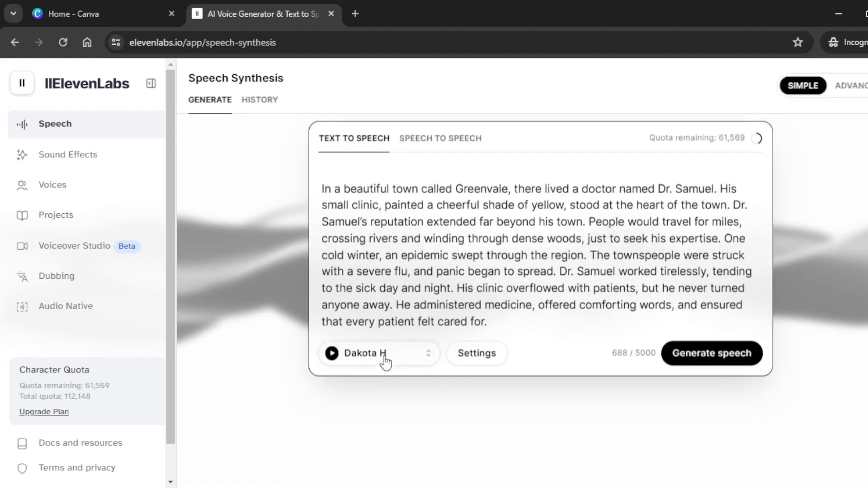
{"action": "left_click", "coordinate": [703, 362]}
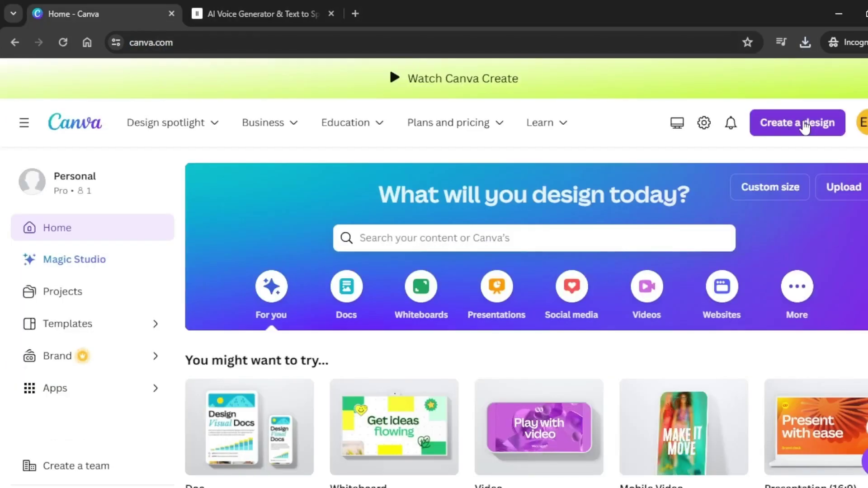
{"action": "left_click", "coordinate": [804, 128]}
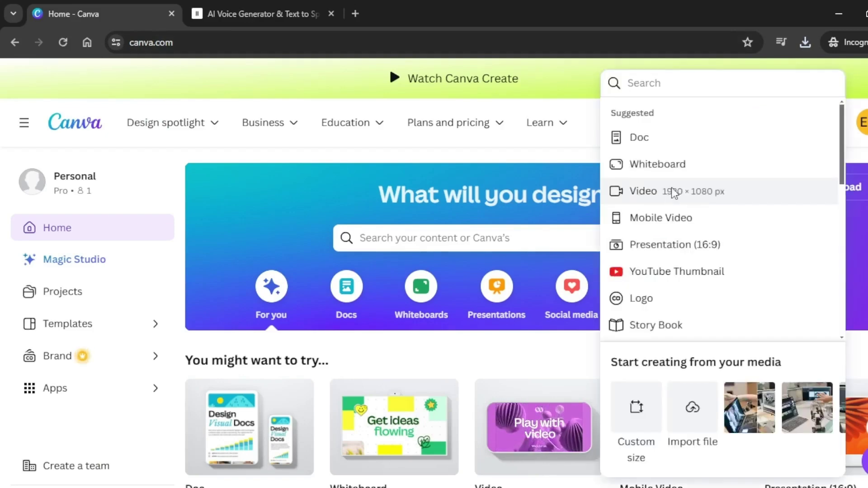
Create a blank video design and open the Magic Media app by searching Apps for 'magi'
{"action": "left_click", "coordinate": [673, 193]}
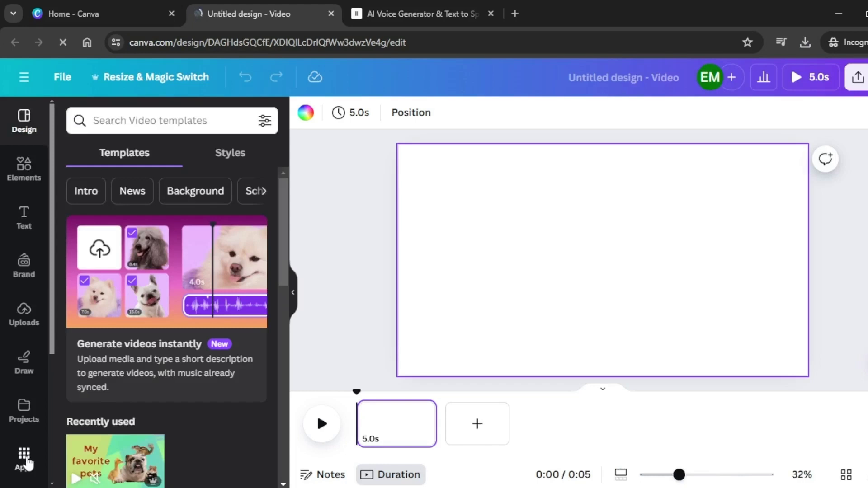
{"action": "left_click", "coordinate": [24, 456]}
{"action": "left_click", "coordinate": [107, 121]}
{"action": "type", "text": "magic"}
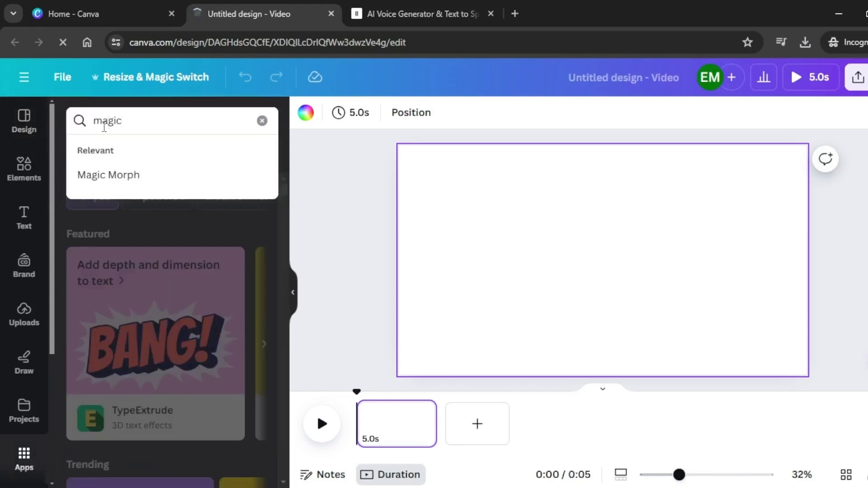
{"action": "key", "text": "Return"}
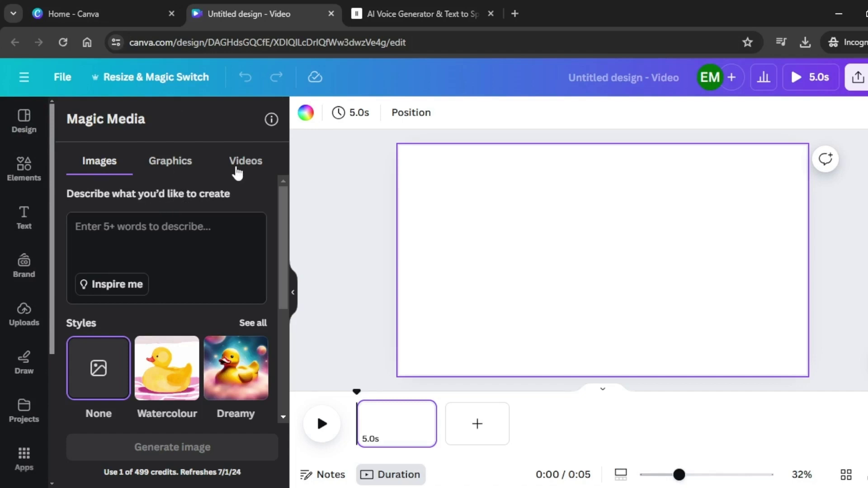
Switch Magic Media to Graphics and choose the Hand drawn style
{"action": "left_click", "coordinate": [170, 161]}
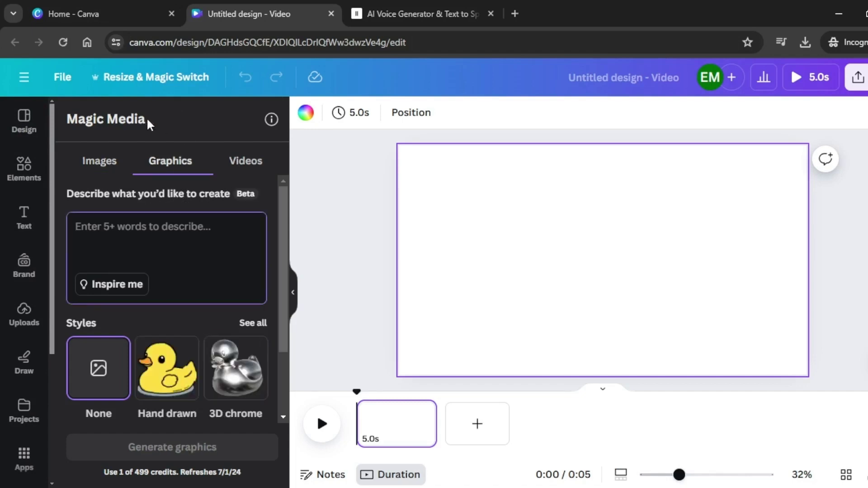
{"action": "scroll", "coordinate": [134, 310], "scroll_direction": "down", "scroll_amount": 2}
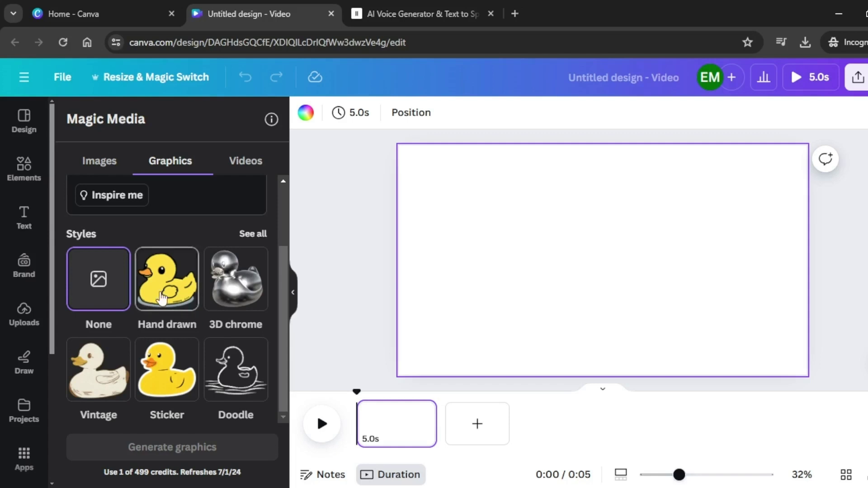
{"action": "left_click", "coordinate": [158, 295]}
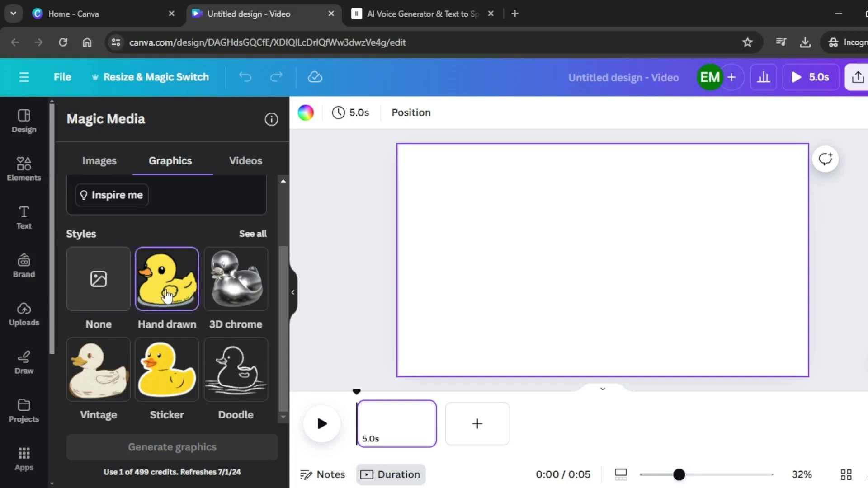
{"action": "scroll", "coordinate": [168, 294], "scroll_direction": "up", "scroll_amount": 2}
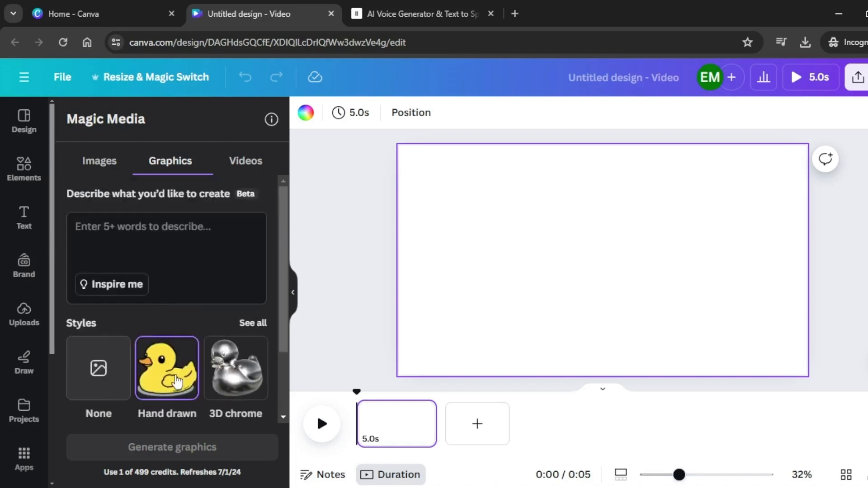
{"action": "scroll", "coordinate": [172, 371], "scroll_direction": "down", "scroll_amount": 2}
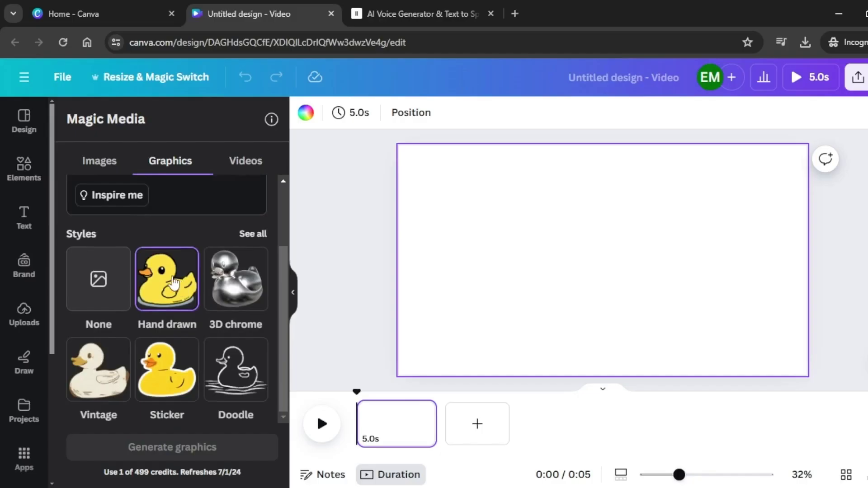
{"action": "scroll", "coordinate": [172, 283], "scroll_direction": "up", "scroll_amount": 2}
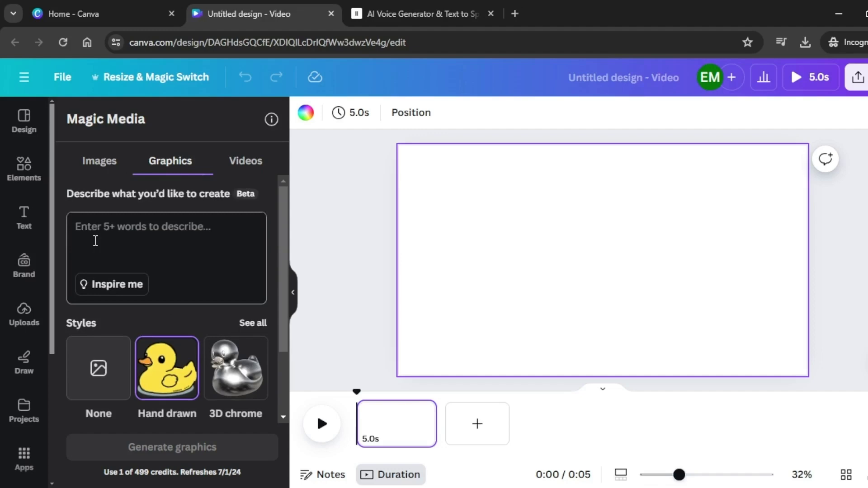
{"action": "key", "text": "ctrl+Tab"}
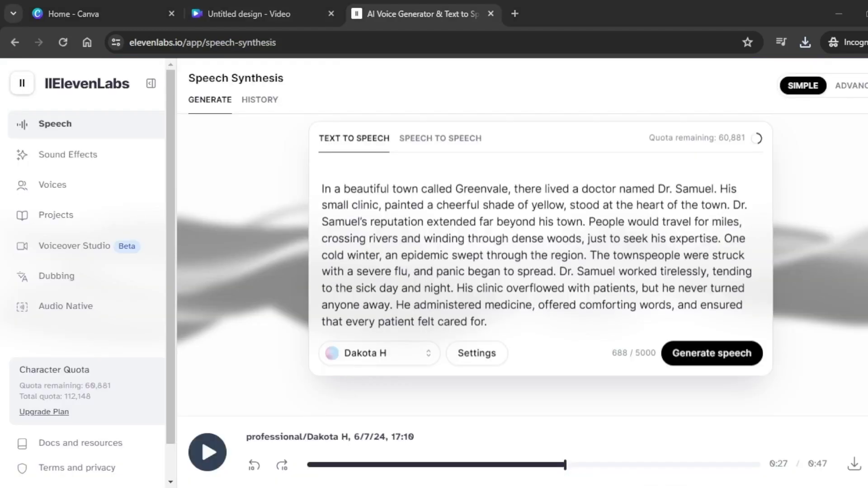
{"action": "key", "text": "ctrl+shift+Tab"}
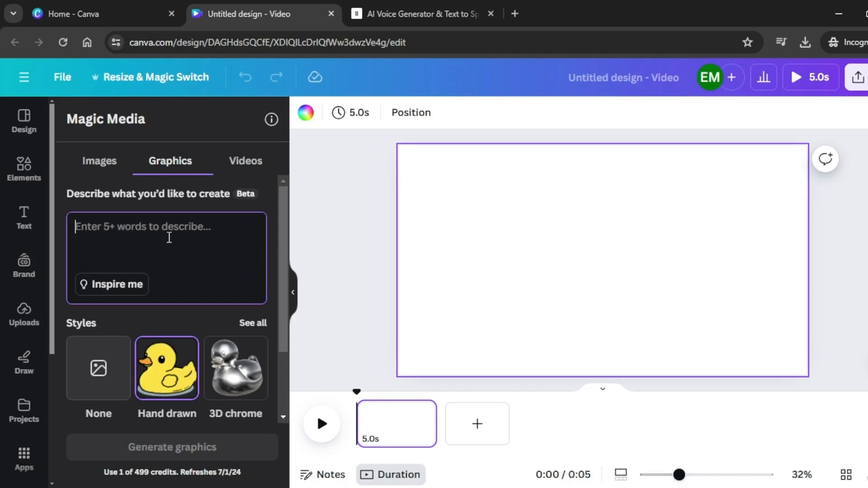
Generate hand-drawn graphics from the pasted clinic prompt and place the Dr. Samuel's Clinic drawing
{"action": "type", "text": "A quaint, yellow-painted clinic with a cheerful garden in front. A signboard reads \"Dr. Samuel's Clinic.\""}
{"action": "scroll", "coordinate": [168, 317], "scroll_direction": "down", "scroll_amount": 2}
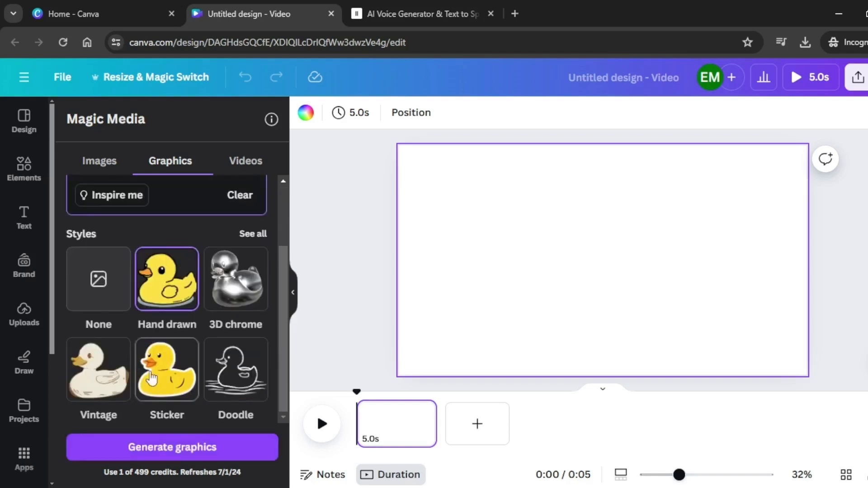
{"action": "left_click", "coordinate": [159, 453]}
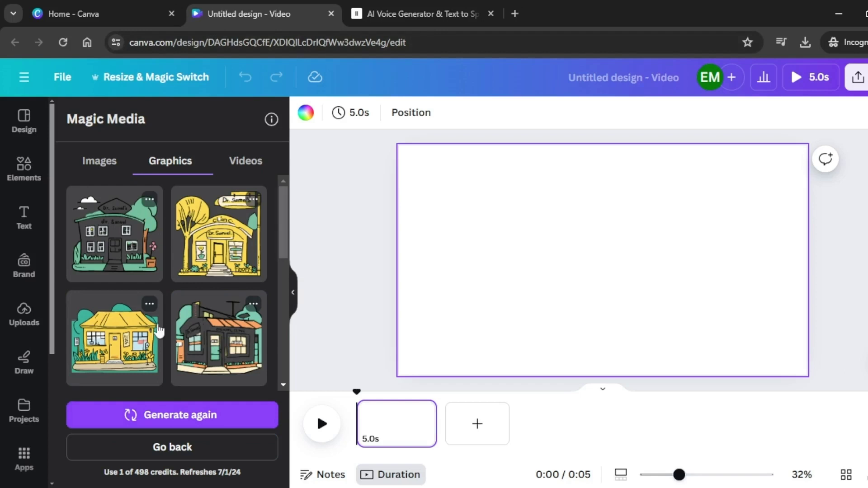
{"action": "left_click", "coordinate": [186, 417]}
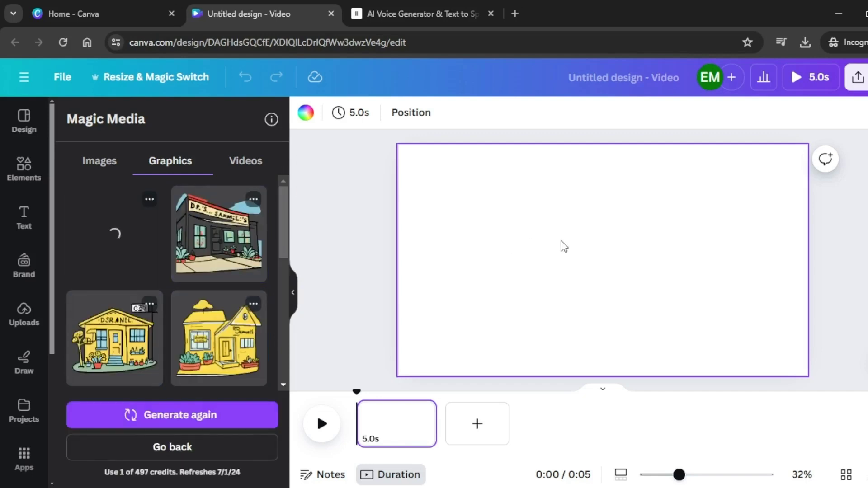
{"action": "left_click", "coordinate": [692, 258]}
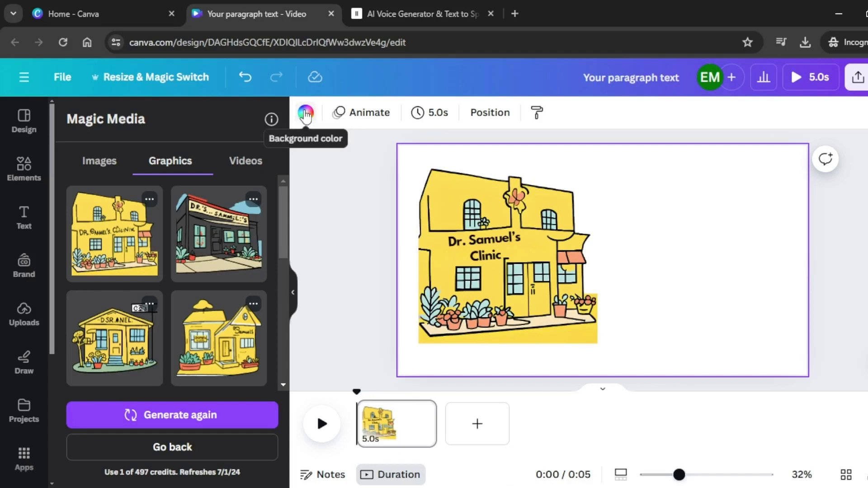
Set the page background colour to a pale yellow
{"action": "left_click", "coordinate": [305, 113]}
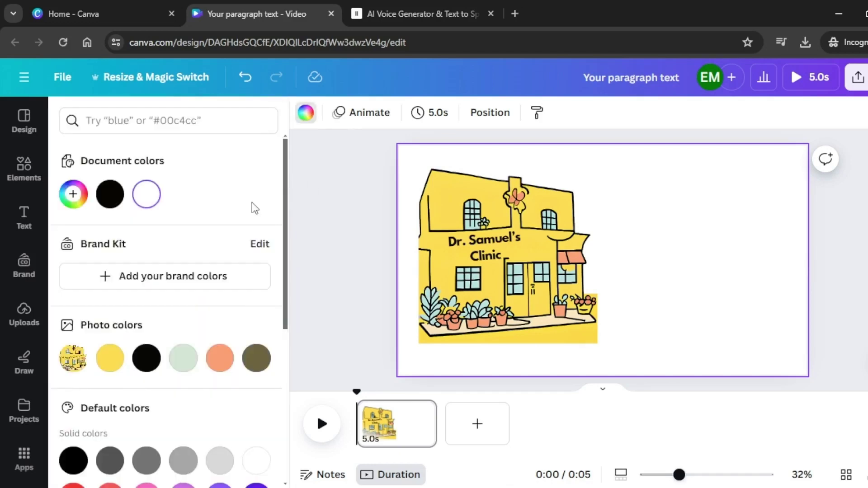
{"action": "scroll", "coordinate": [251, 202], "scroll_direction": "down", "scroll_amount": 5}
{"action": "left_click", "coordinate": [657, 281]}
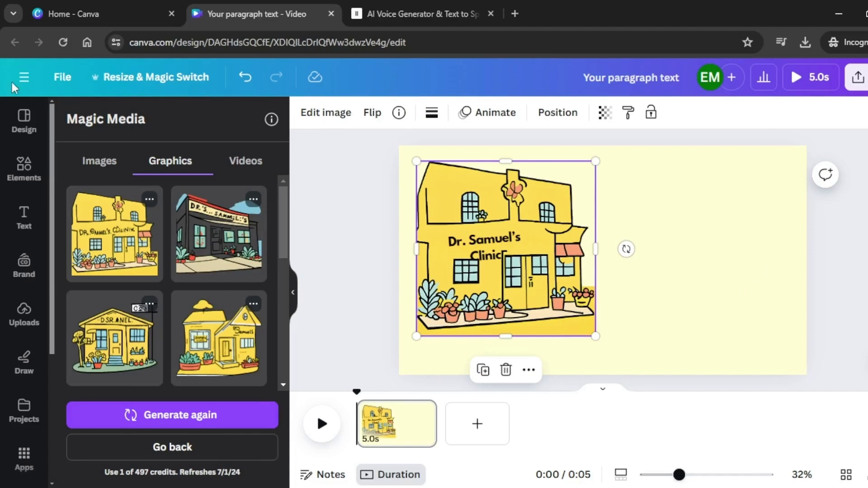
Reopen the Magic Media results from Apps and select the prompt text
{"action": "left_click", "coordinate": [25, 457]}
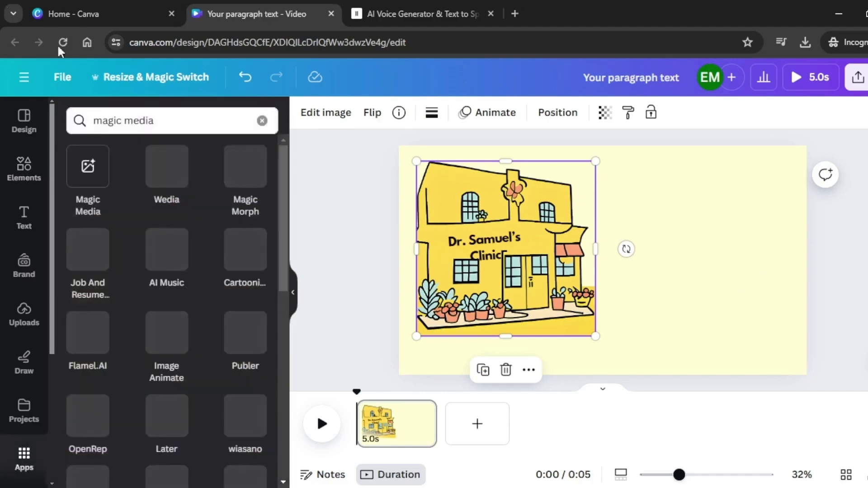
{"action": "left_click", "coordinate": [79, 178]}
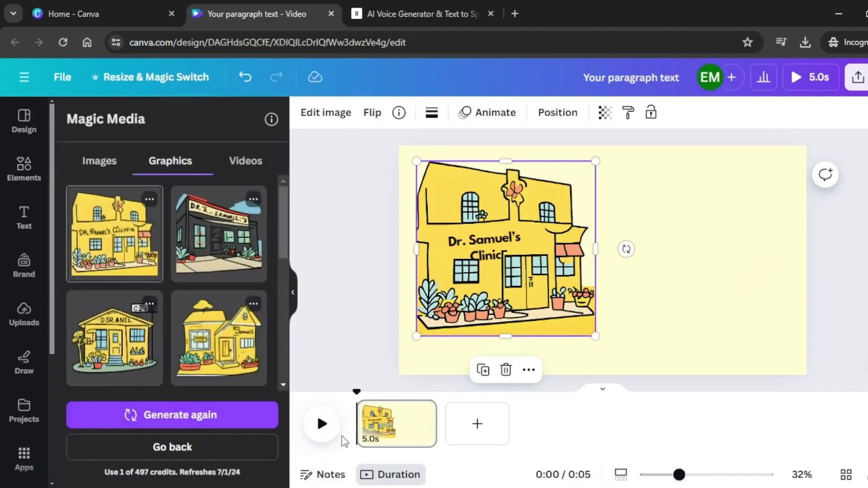
{"action": "scroll", "coordinate": [168, 371], "scroll_direction": "down", "scroll_amount": 5}
{"action": "scroll", "coordinate": [184, 325], "scroll_direction": "down", "scroll_amount": 3}
{"action": "left_click_drag", "start_coordinate": [203, 245], "coordinate": [71, 212]}
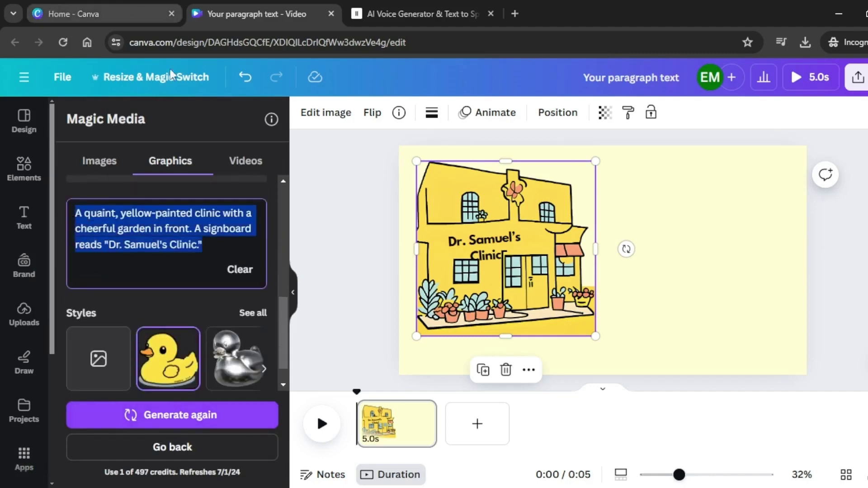
Generate Doctor Samuel graphics from a new prompt and place the first one right of the clinic
{"action": "type", "text": "Doctor Samuel, a kind-looking man in his fifties, standing at the entrance, welcoming patients."}
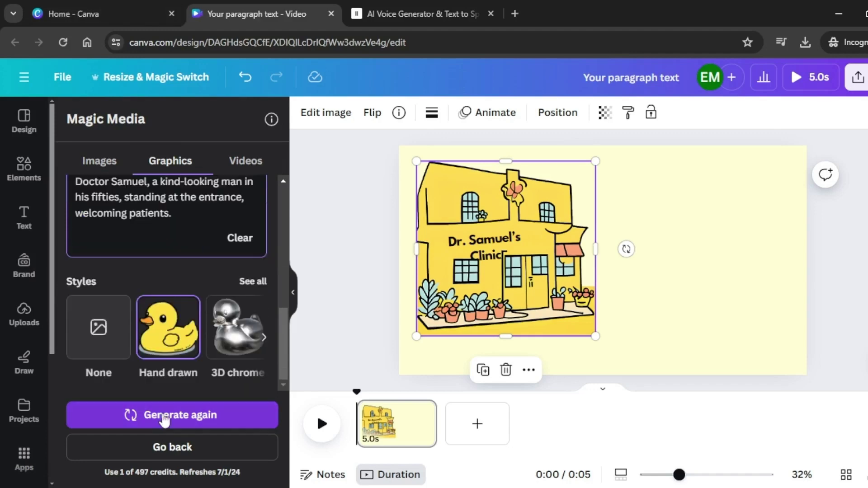
{"action": "left_click", "coordinate": [219, 417]}
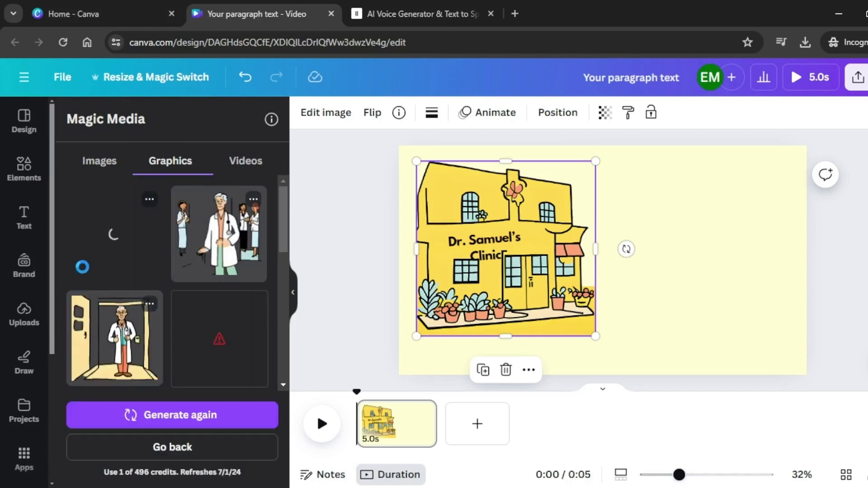
{"action": "left_click", "coordinate": [114, 234]}
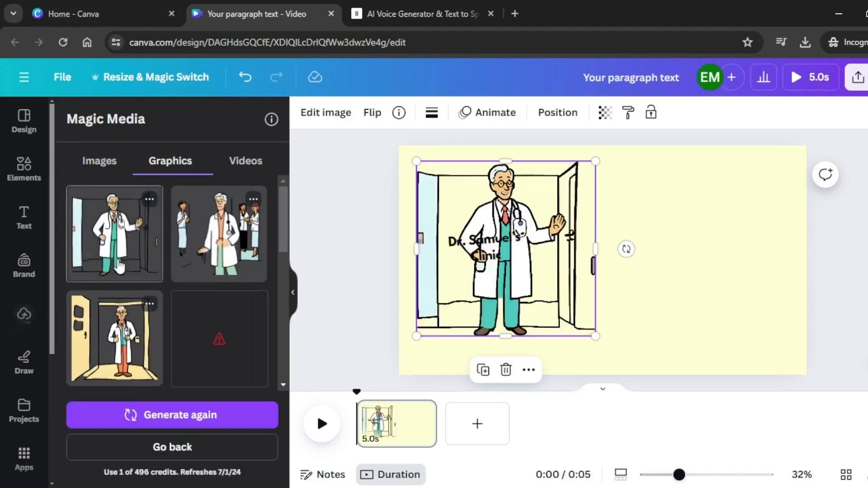
{"action": "left_click_drag", "start_coordinate": [554, 281], "coordinate": [737, 276]}
Remove the doctor image's background with BG Remover
{"action": "left_click", "coordinate": [750, 250]}
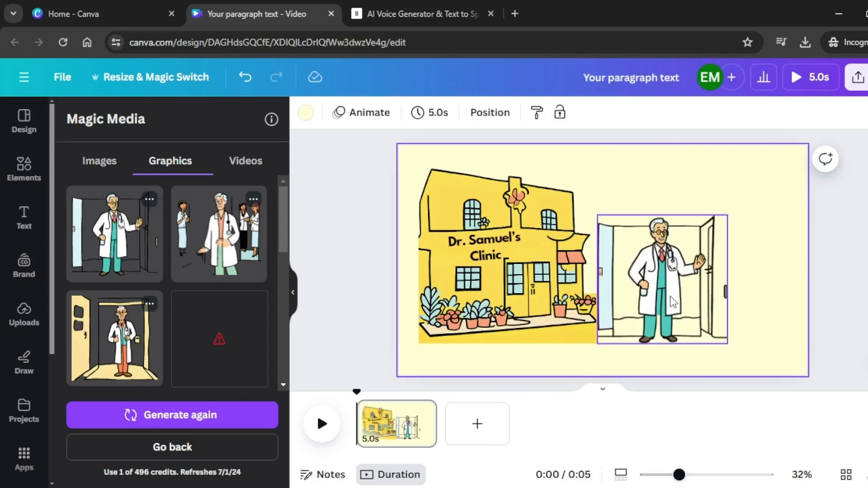
{"action": "left_click", "coordinate": [674, 297]}
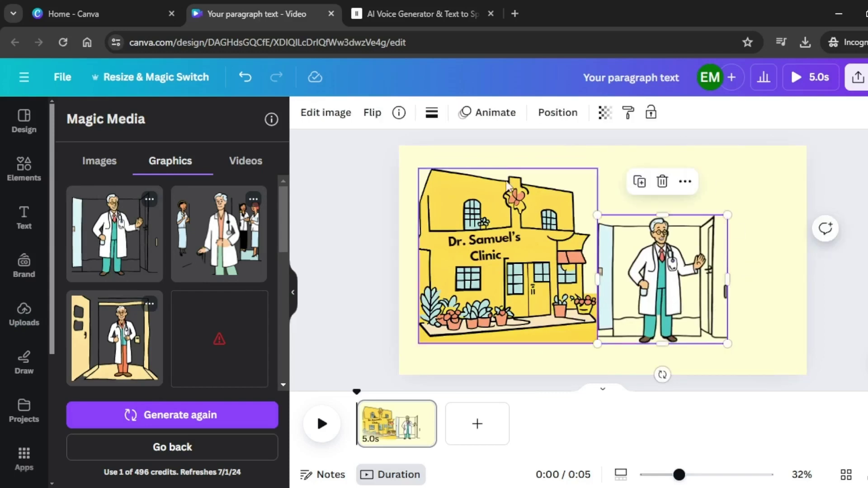
{"action": "left_click", "coordinate": [323, 116]}
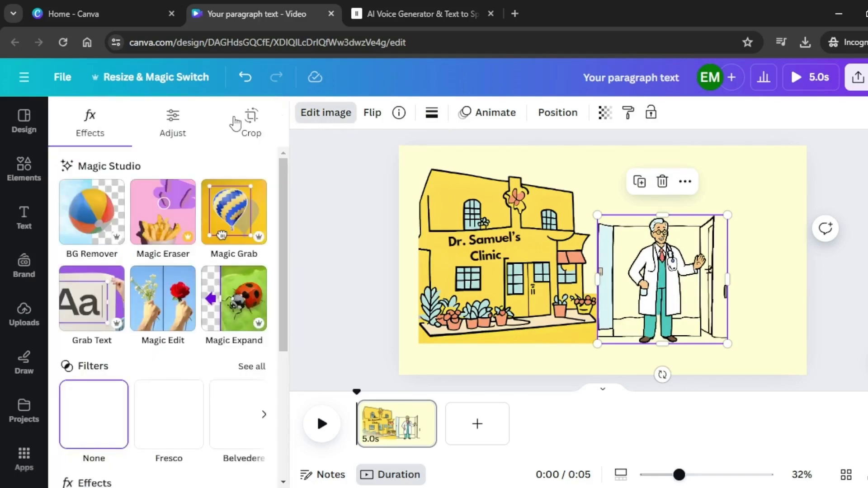
{"action": "left_click", "coordinate": [92, 223]}
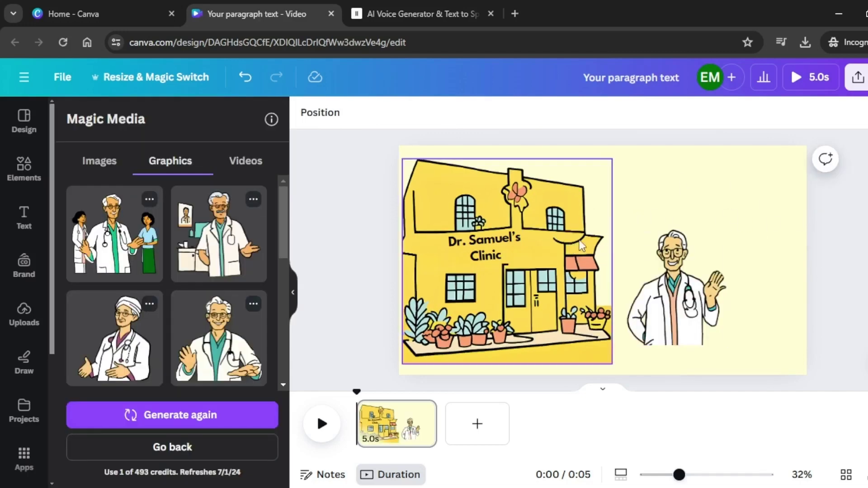
Search the Elements library for 'clouds'
{"action": "left_click", "coordinate": [25, 171]}
{"action": "type", "text": "clouds"}
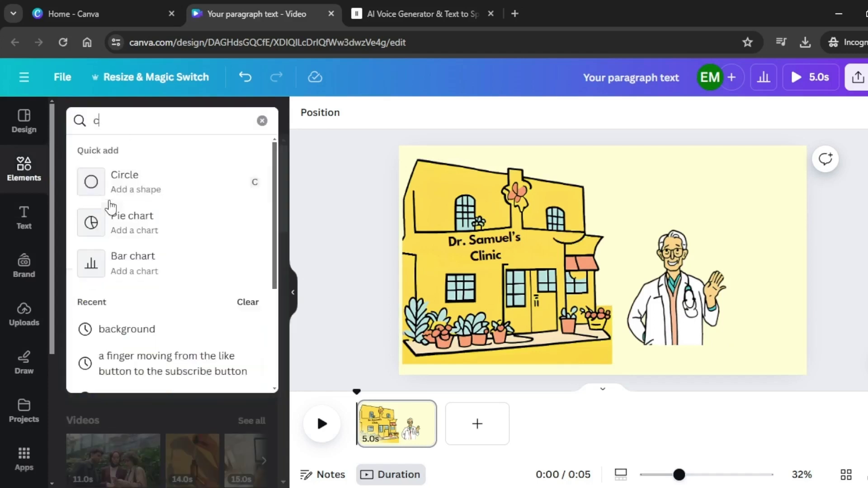
{"action": "key", "text": "Return"}
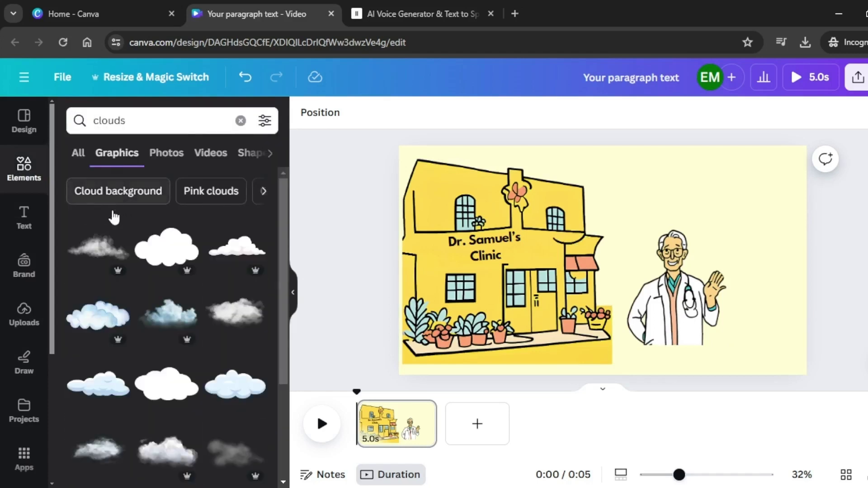
Add a wispy cloud, shrink it, and move it to the top right of the page
{"action": "left_click", "coordinate": [235, 311]}
{"action": "left_click_drag", "start_coordinate": [767, 353], "coordinate": [558, 236]}
{"action": "left_click_drag", "start_coordinate": [518, 188], "coordinate": [685, 171]}
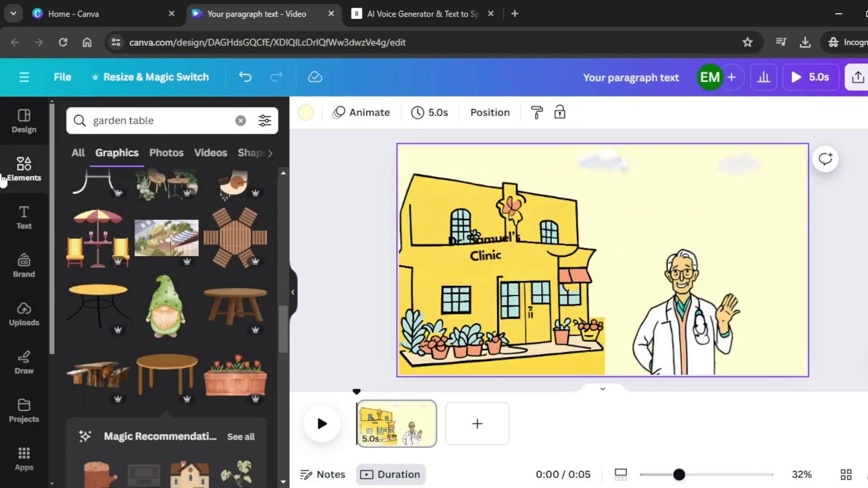
Search elements for 'birds' and place a bird flock near the clouds
{"action": "left_click", "coordinate": [167, 125]}
{"action": "type", "text": "birds"}
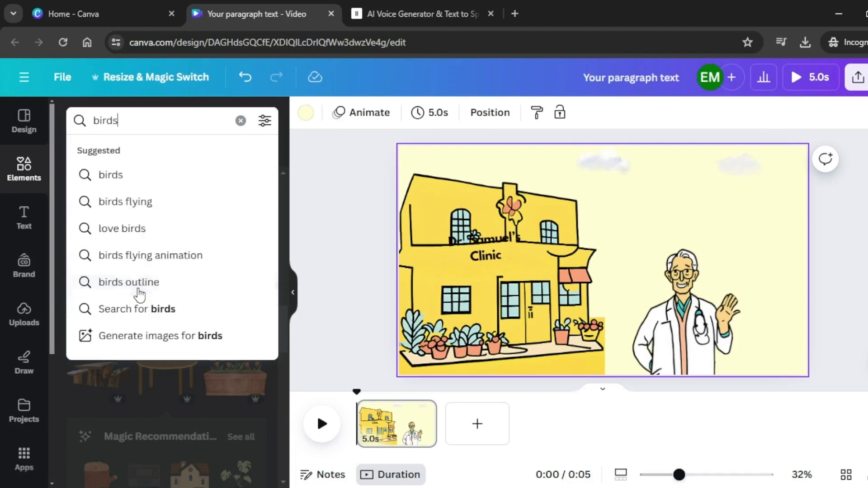
{"action": "key", "text": "Return"}
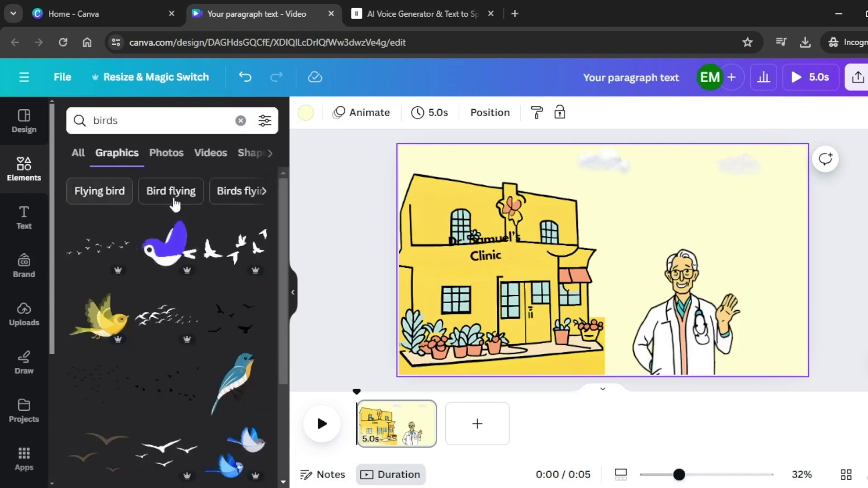
{"action": "left_click", "coordinate": [97, 249]}
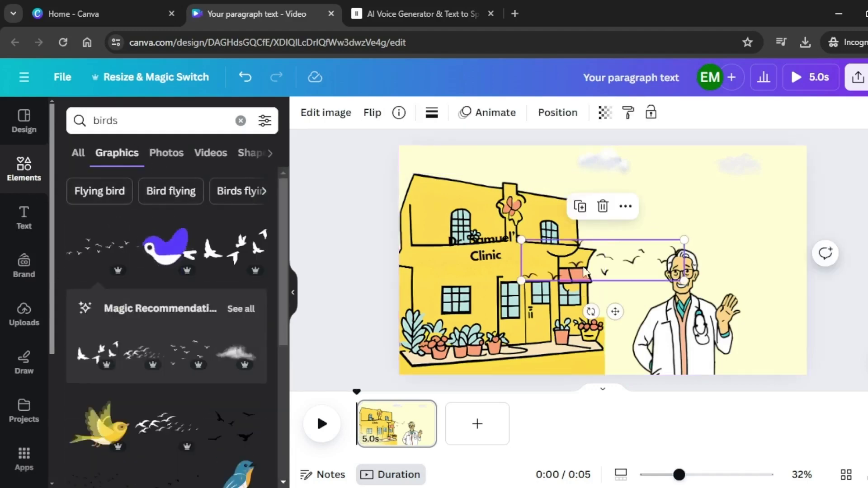
{"action": "left_click_drag", "start_coordinate": [593, 259], "coordinate": [611, 181]}
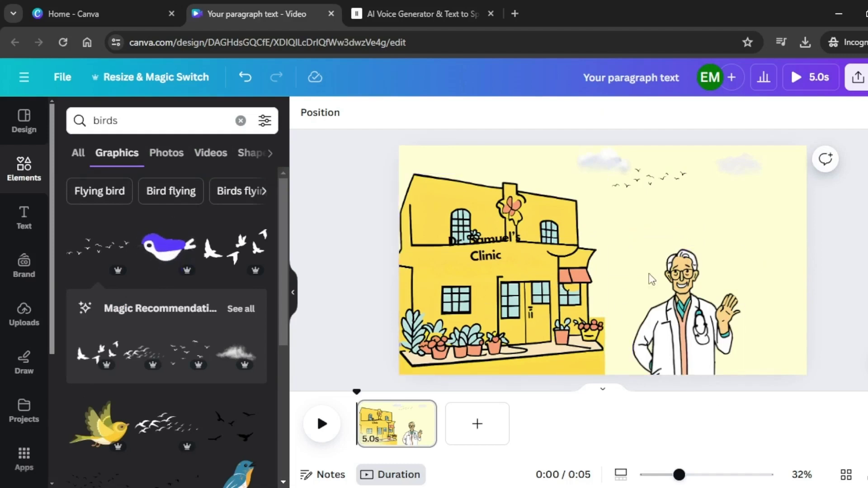
{"action": "left_click", "coordinate": [638, 205]}
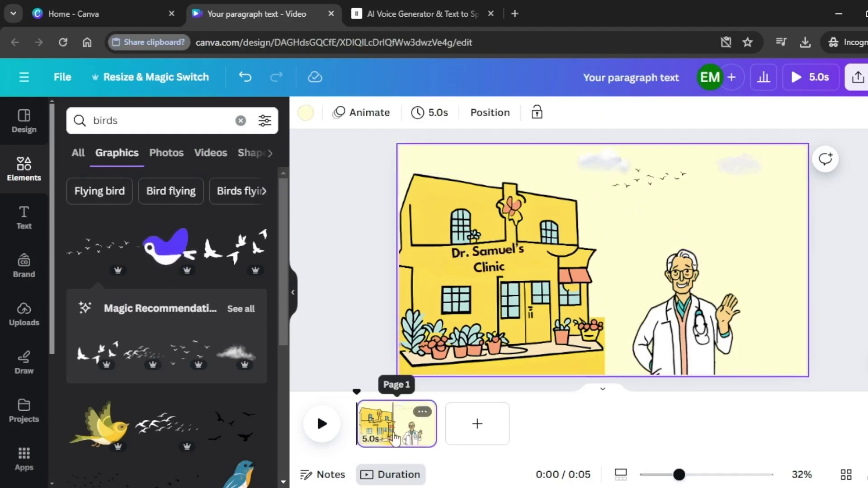
{"action": "left_click", "coordinate": [423, 412]}
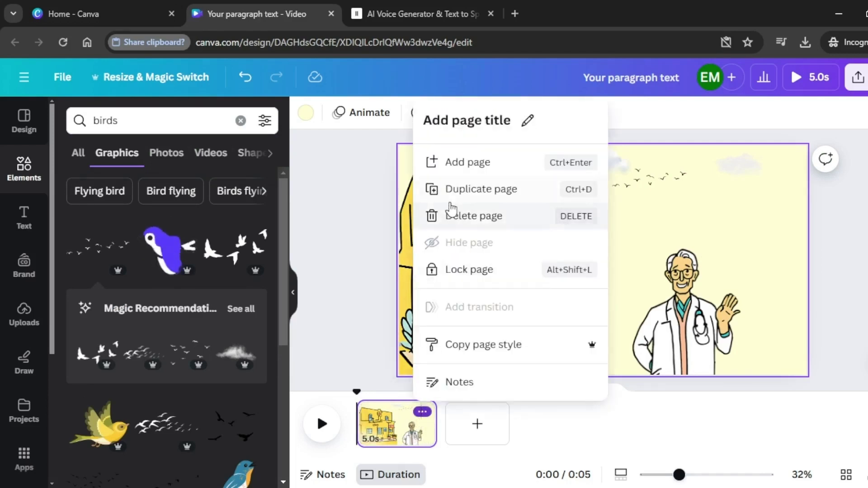
Duplicate page 1 and delete the doctor from the new page 2
{"action": "left_click", "coordinate": [455, 189]}
{"action": "left_click", "coordinate": [659, 286]}
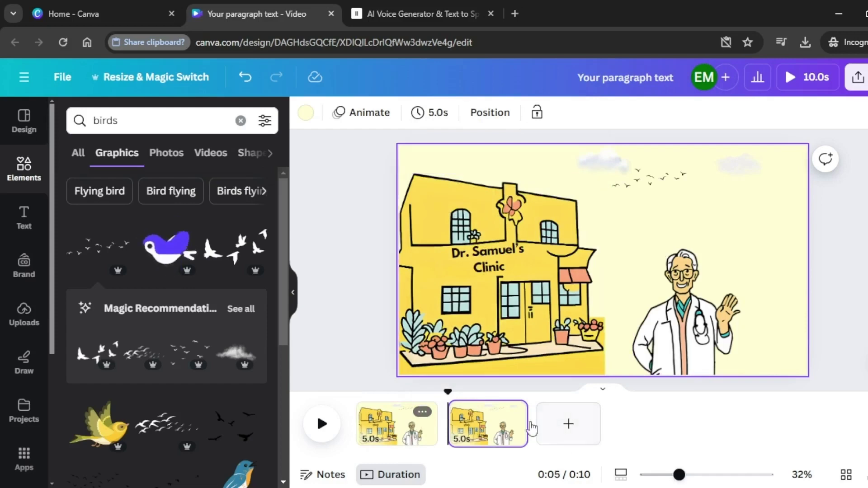
{"action": "key", "text": "Delete"}
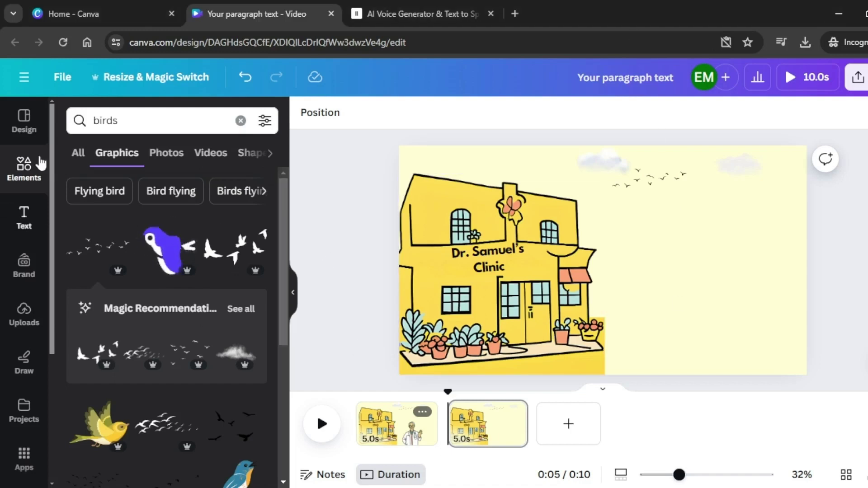
Bring back the generated Magic Media doctor graphics and return to page 1
{"action": "left_click", "coordinate": [24, 461]}
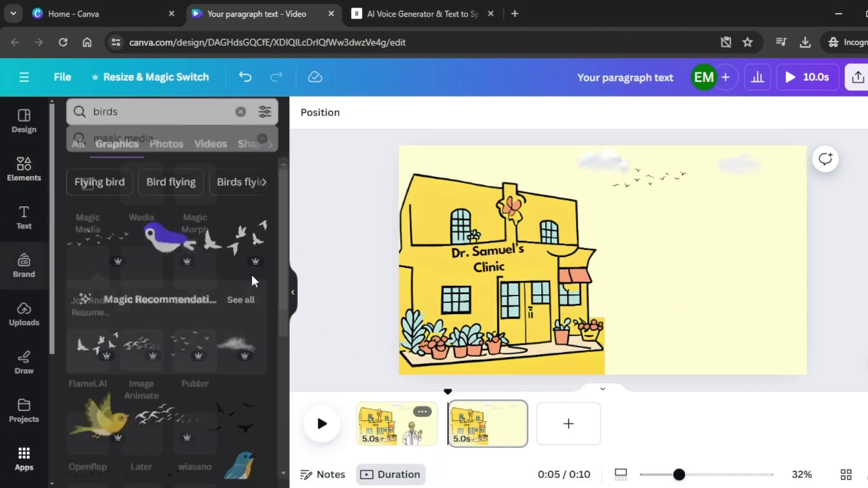
{"action": "left_click", "coordinate": [81, 179]}
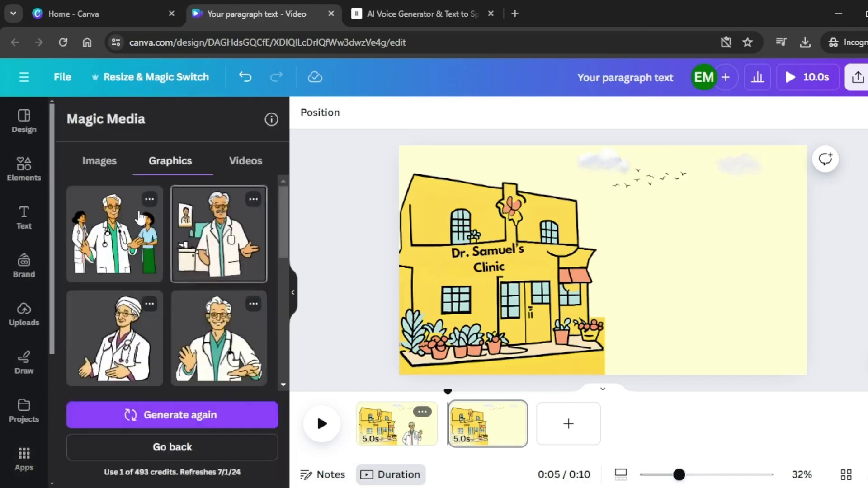
{"action": "scroll", "coordinate": [216, 332], "scroll_direction": "down", "scroll_amount": 3}
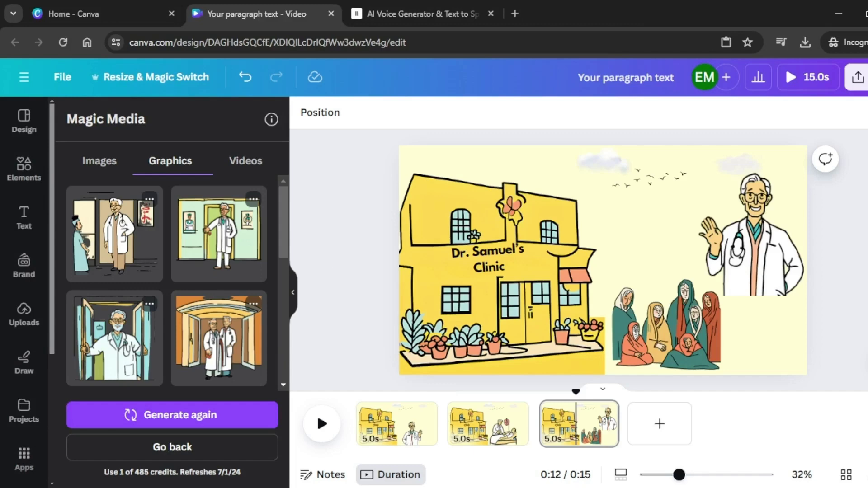
{"action": "left_click", "coordinate": [397, 424]}
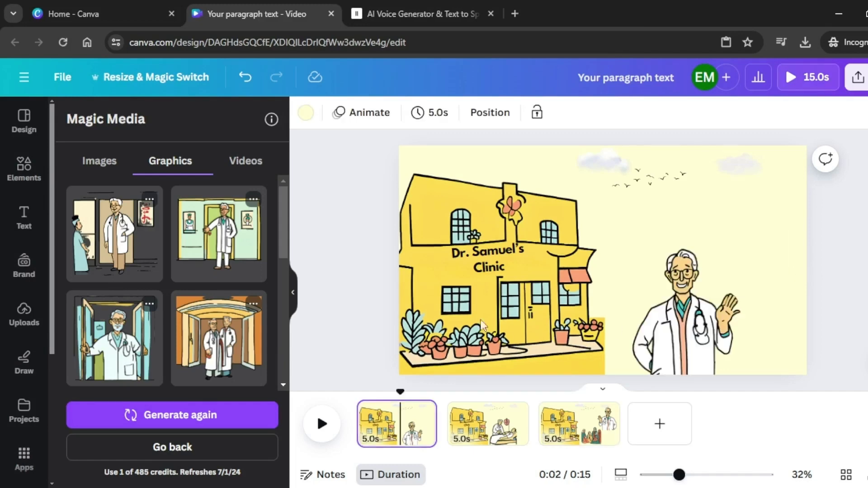
Download all three clinic pages as PNG images, then return to the Canva home tab
{"action": "left_click", "coordinate": [858, 77]}
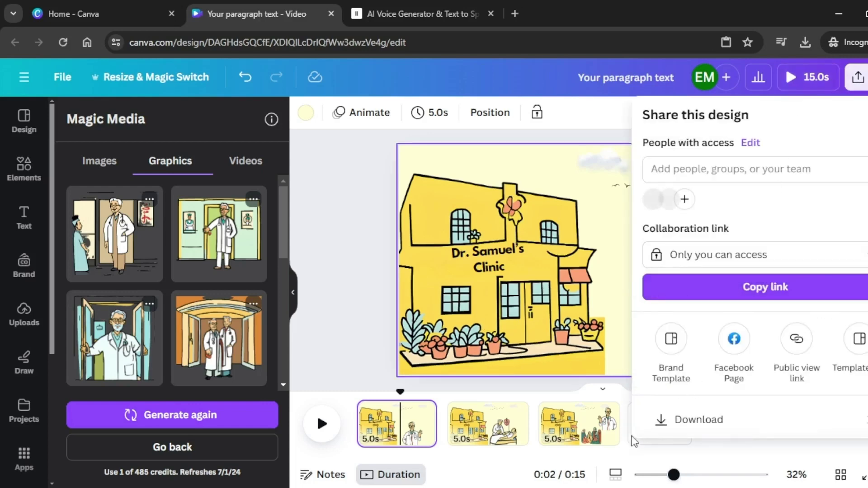
{"action": "left_click", "coordinate": [695, 421]}
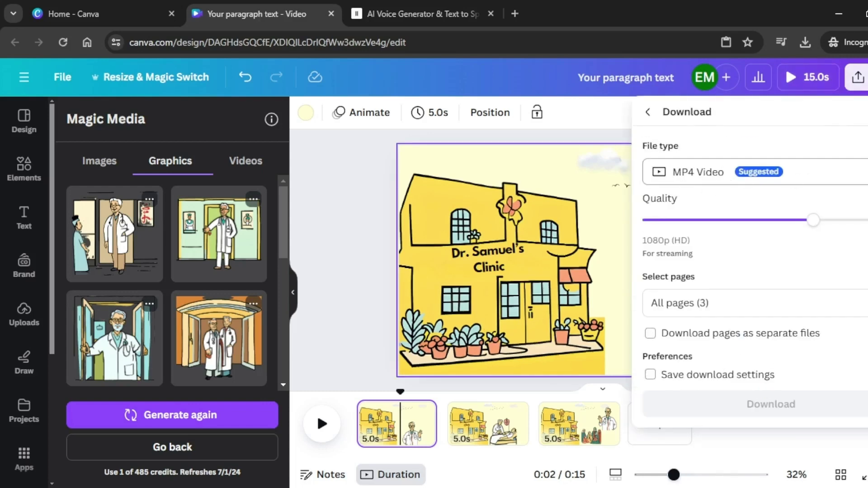
{"action": "left_click", "coordinate": [722, 165]}
{"action": "left_click", "coordinate": [685, 257]}
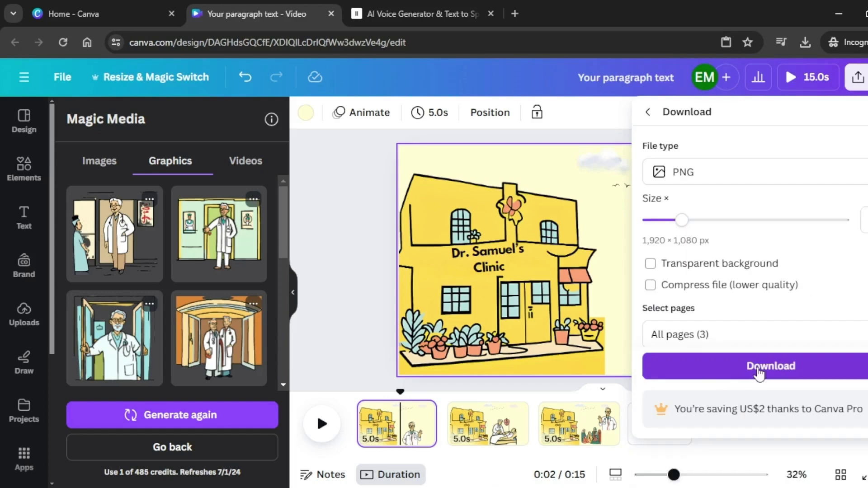
{"action": "left_click", "coordinate": [771, 365]}
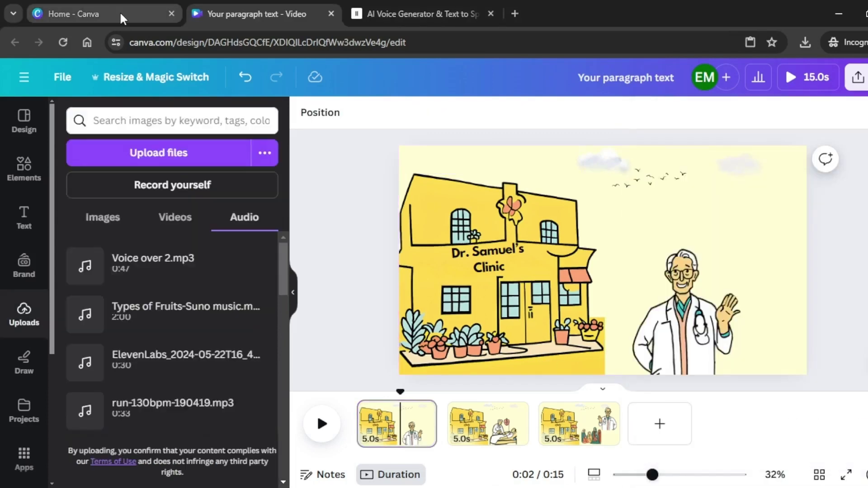
{"action": "left_click", "coordinate": [120, 12]}
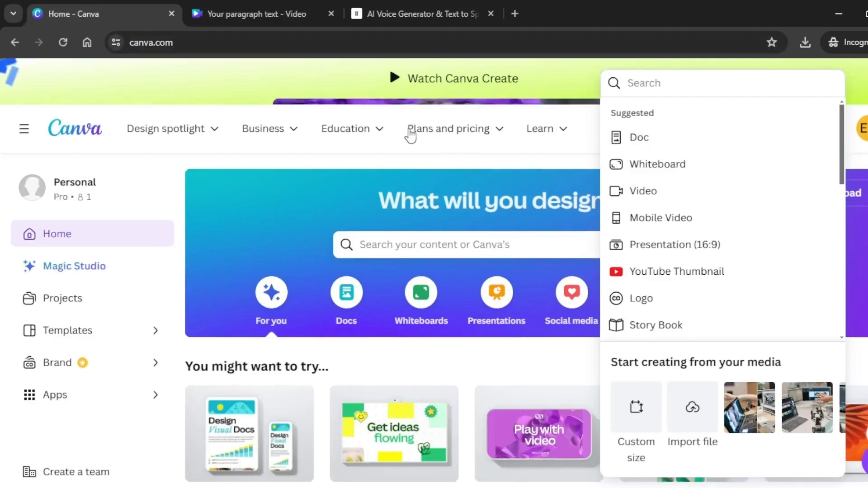
Start a new video and set the uploaded clinic and waving doctor image as page 1's background
{"action": "left_click", "coordinate": [653, 195]}
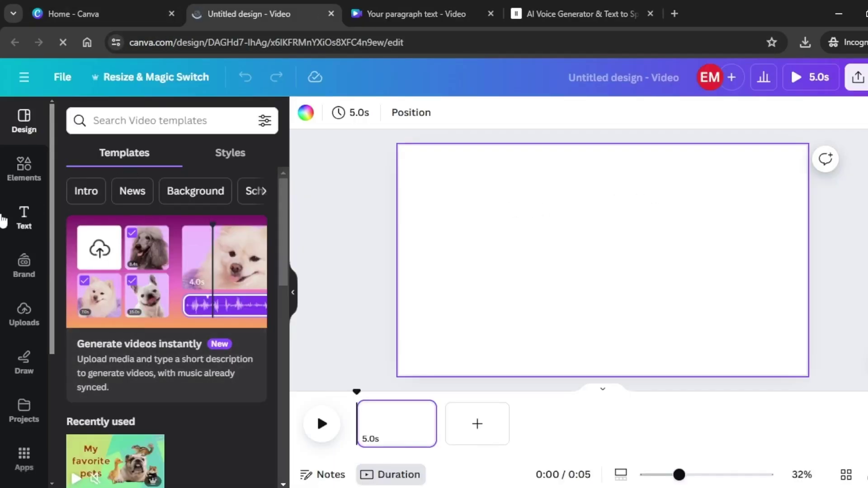
{"action": "left_click", "coordinate": [21, 323]}
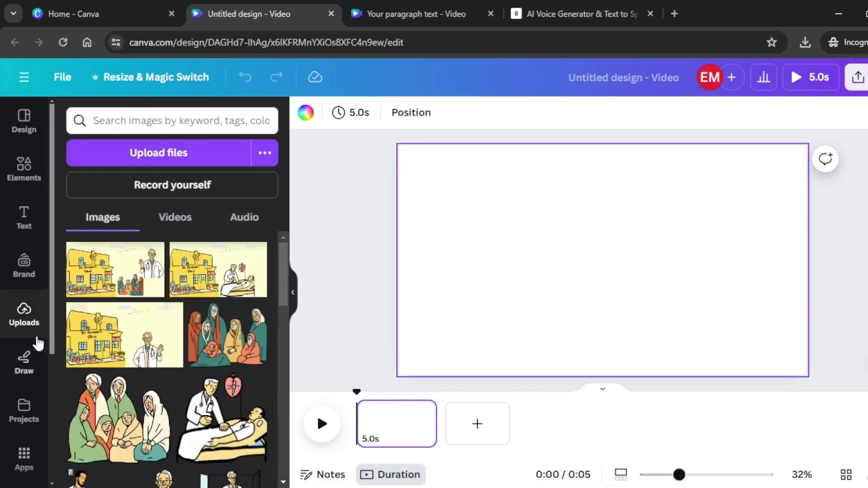
{"action": "left_click", "coordinate": [155, 154]}
{"action": "left_click", "coordinate": [125, 334]}
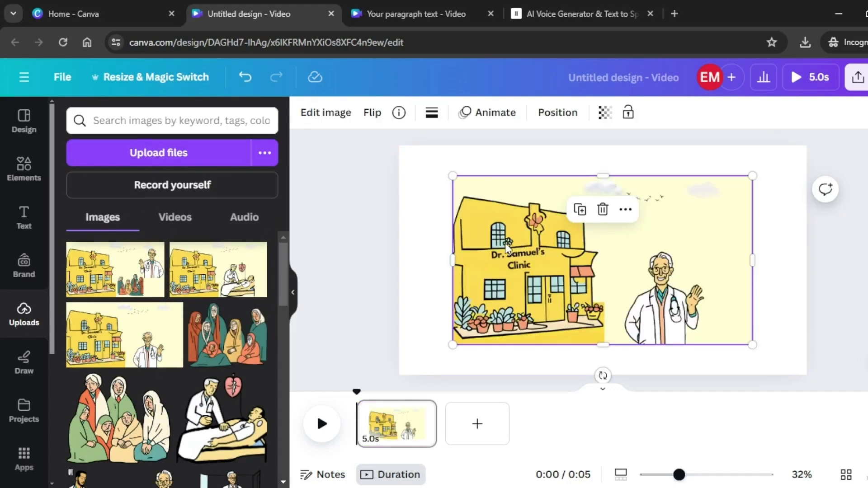
{"action": "right_click", "coordinate": [505, 239]}
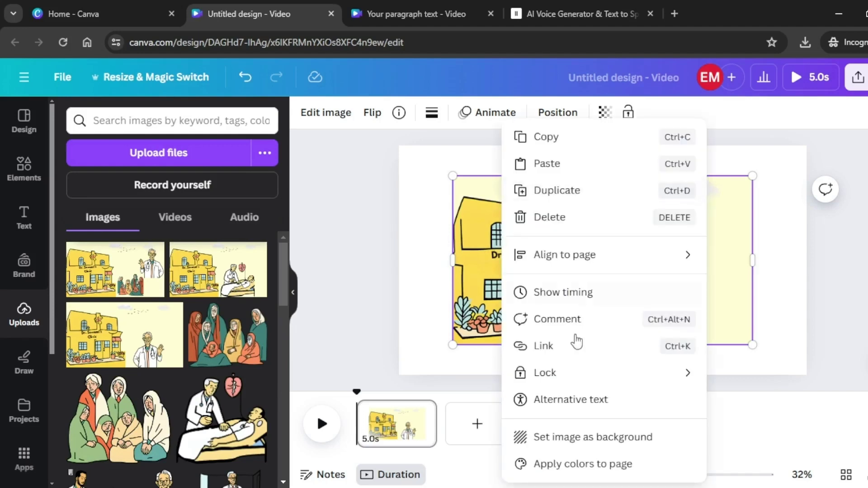
{"action": "left_click", "coordinate": [571, 437]}
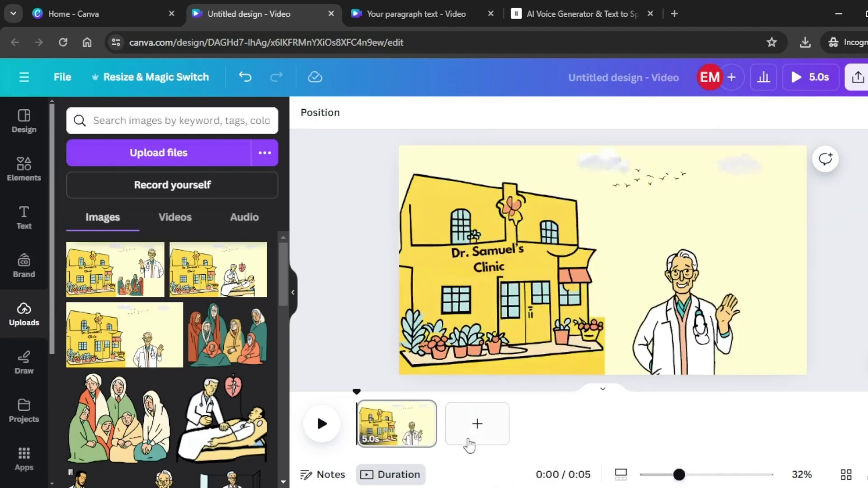
Add pages 2 and 3 filled with the clinic-and-patient and waiting-women images
{"action": "left_click", "coordinate": [477, 425]}
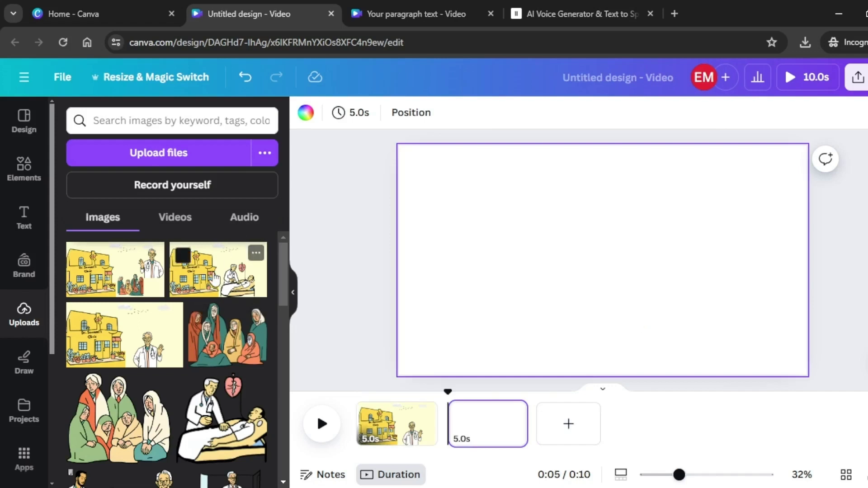
{"action": "left_click_drag", "start_coordinate": [214, 281], "coordinate": [488, 424]}
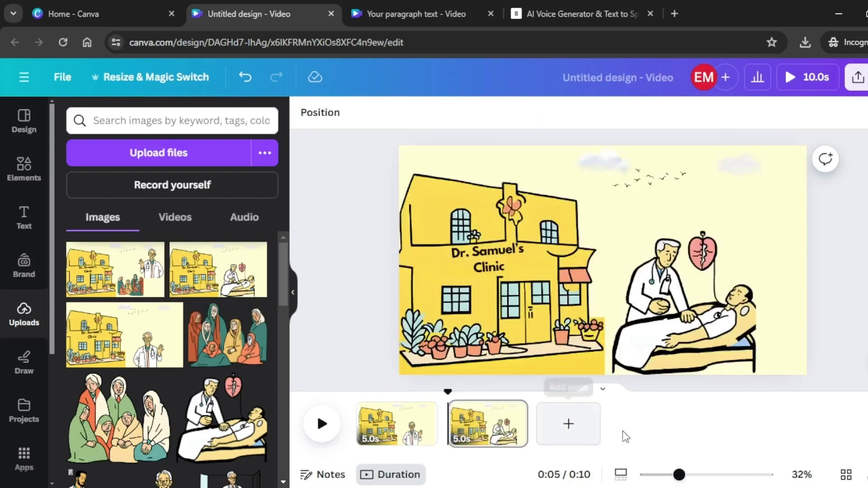
{"action": "left_click", "coordinate": [568, 423]}
{"action": "left_click", "coordinate": [113, 269]}
{"action": "right_click", "coordinate": [551, 335]}
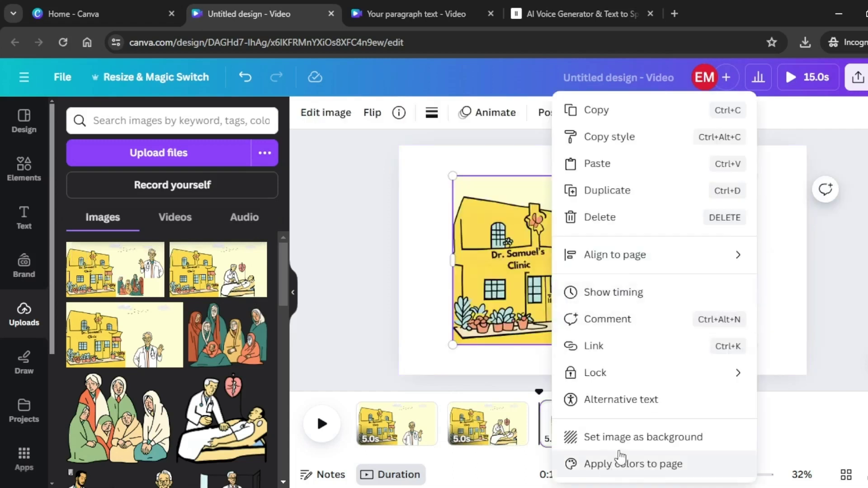
{"action": "left_click", "coordinate": [625, 437]}
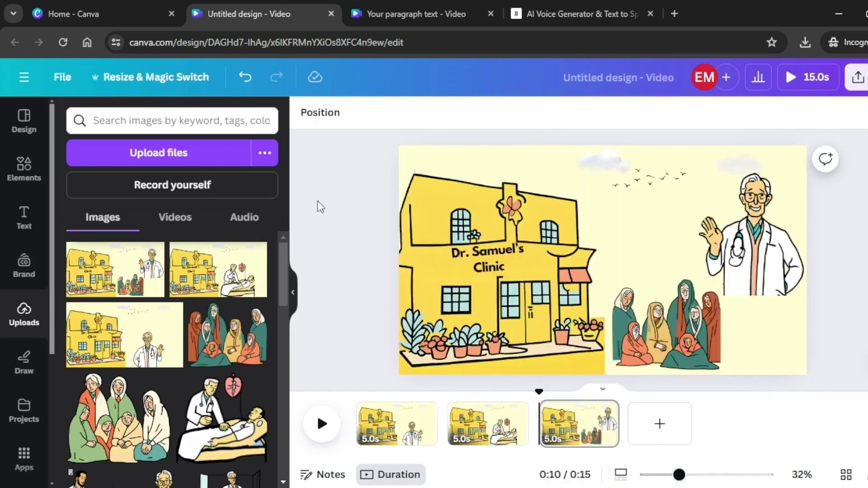
{"action": "left_click", "coordinate": [245, 217]}
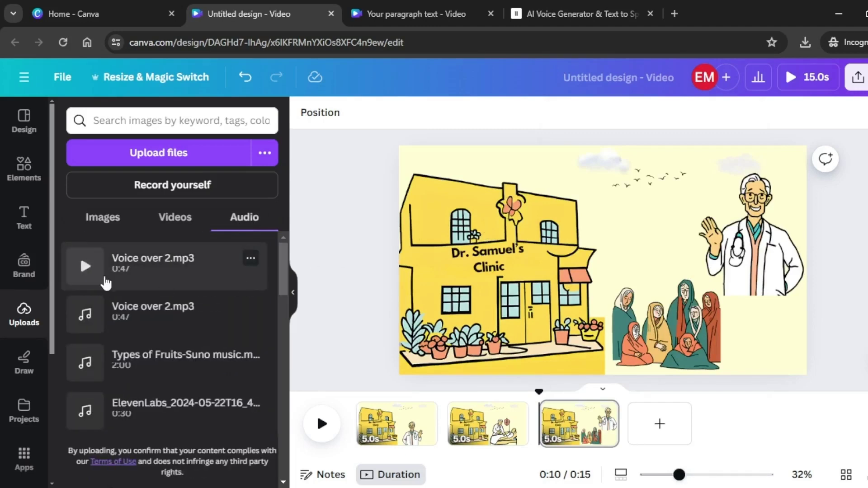
Add Voice over 2.mp3 to the timeline and play it to hear the narration
{"action": "left_click_drag", "start_coordinate": [104, 279], "coordinate": [360, 435]}
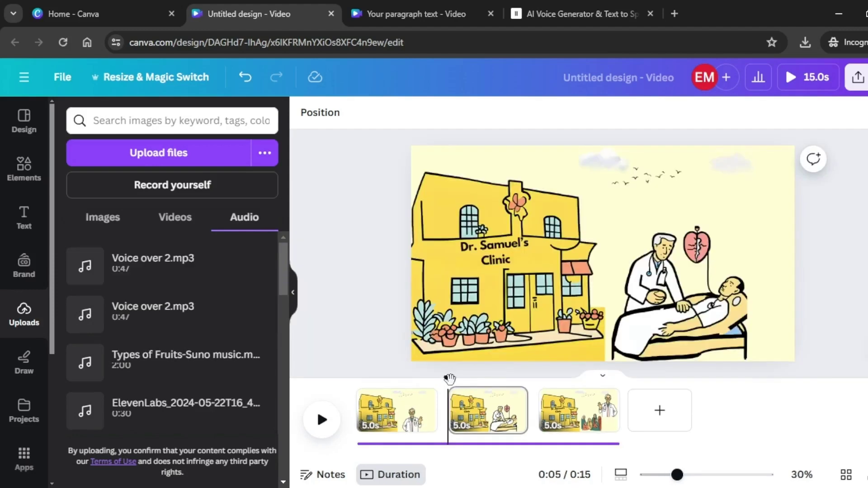
{"action": "left_click", "coordinate": [360, 400]}
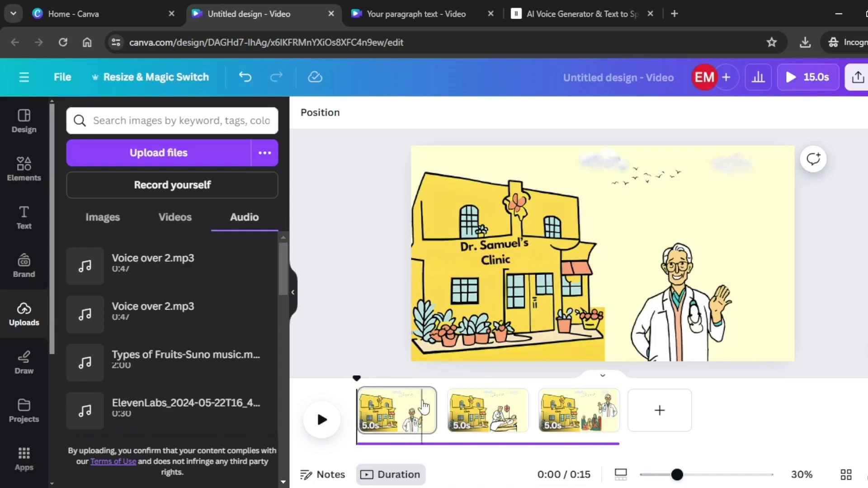
{"action": "left_click", "coordinate": [322, 423]}
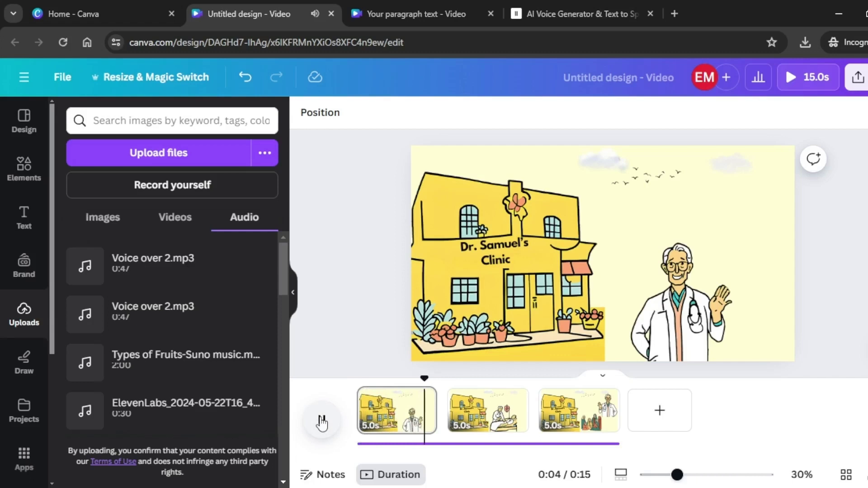
{"action": "left_click", "coordinate": [322, 423]}
Lengthen the first page to 11.0s, then 16.4s, replaying to check the timing
{"action": "left_click", "coordinate": [403, 412]}
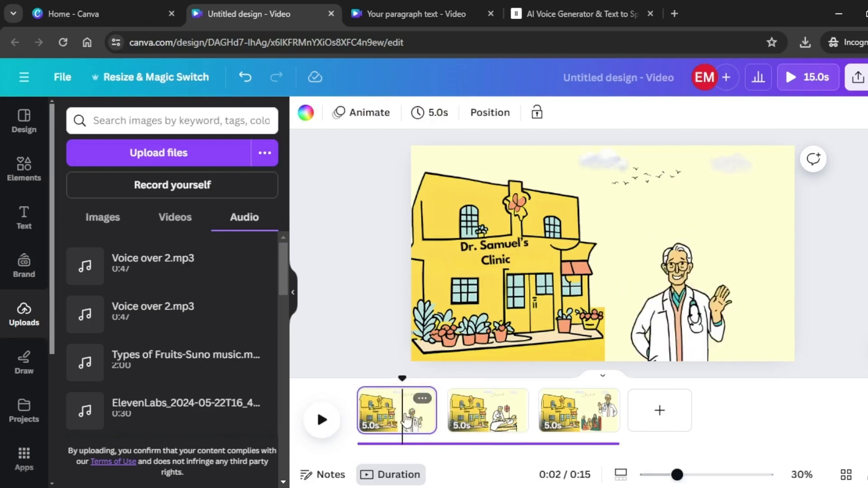
{"action": "left_click", "coordinate": [416, 412]}
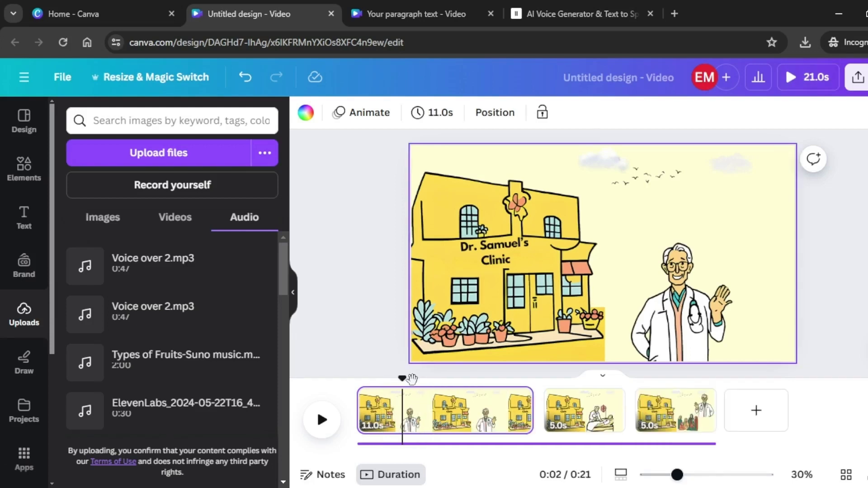
{"action": "left_click", "coordinate": [361, 379]}
{"action": "left_click", "coordinate": [322, 418]}
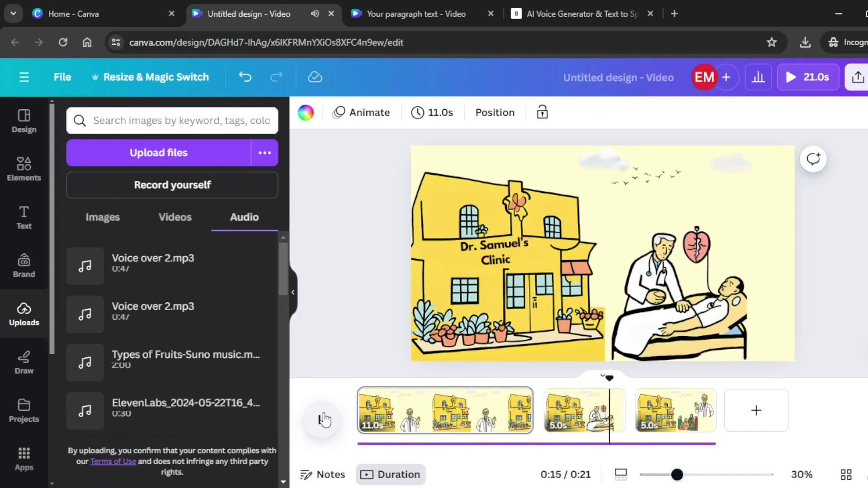
{"action": "left_click", "coordinate": [324, 420]}
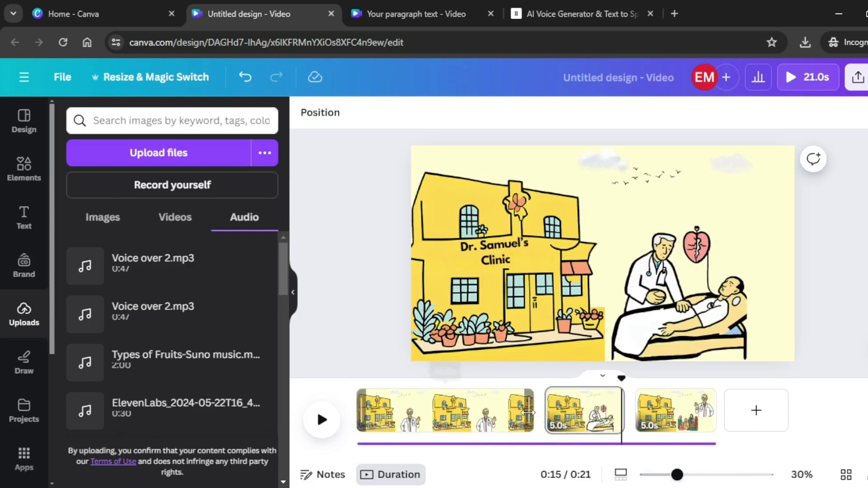
{"action": "left_click_drag", "start_coordinate": [528, 412], "coordinate": [619, 411]}
{"action": "left_click", "coordinate": [324, 421]}
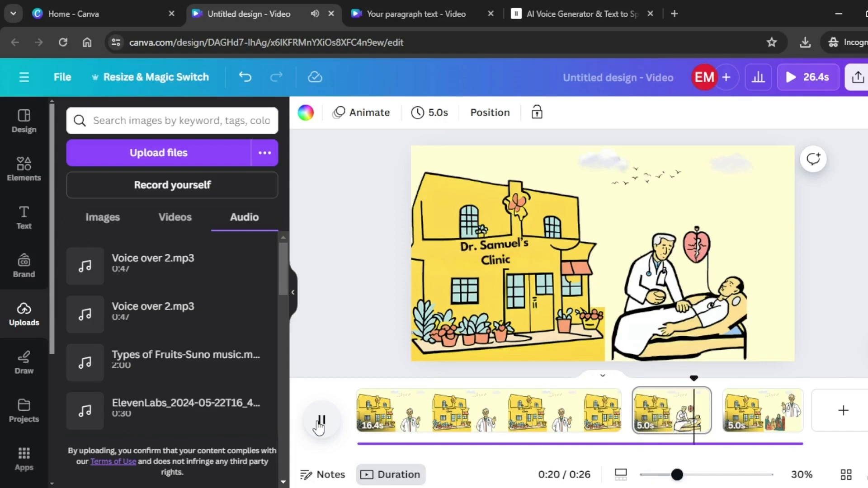
{"action": "left_click", "coordinate": [321, 422]}
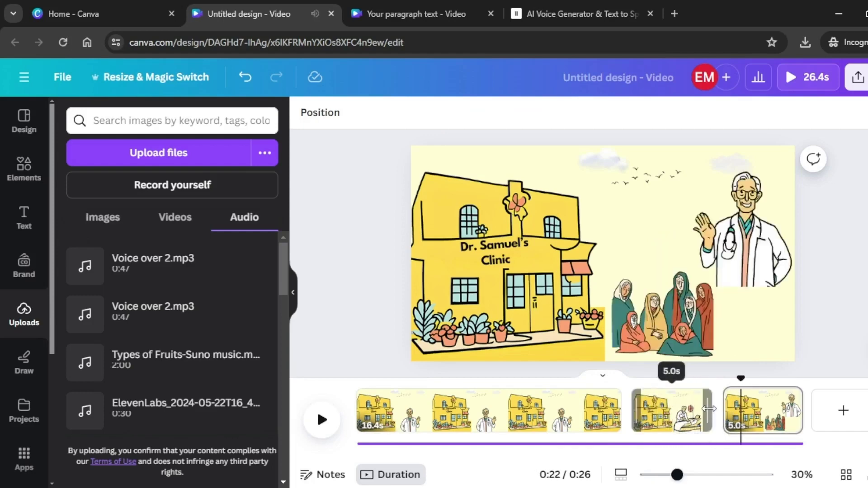
Lengthen the second page to 6.7 seconds and replay to check the timing
{"action": "left_click_drag", "start_coordinate": [724, 408], "coordinate": [653, 384]}
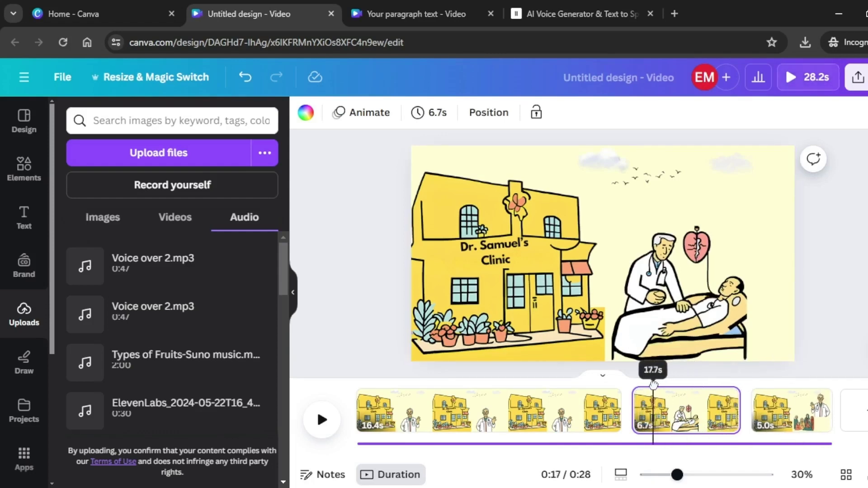
{"action": "left_click", "coordinate": [322, 421]}
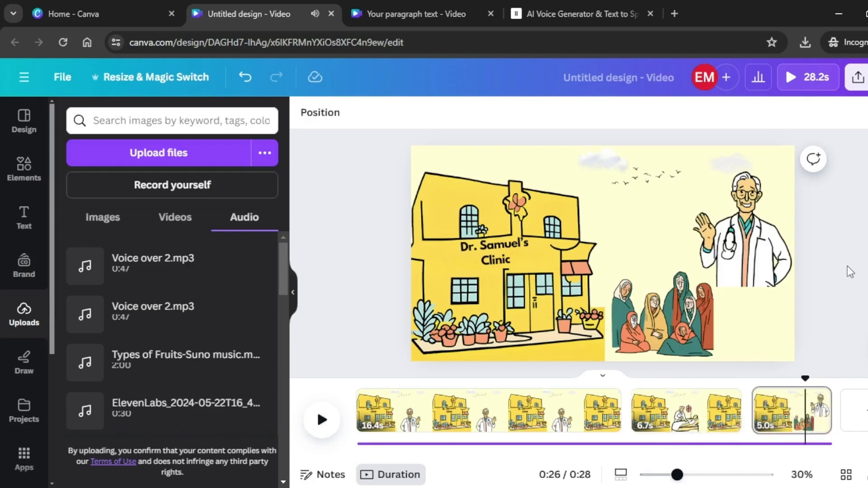
{"action": "mouse_move", "coordinate": [634, 428]}
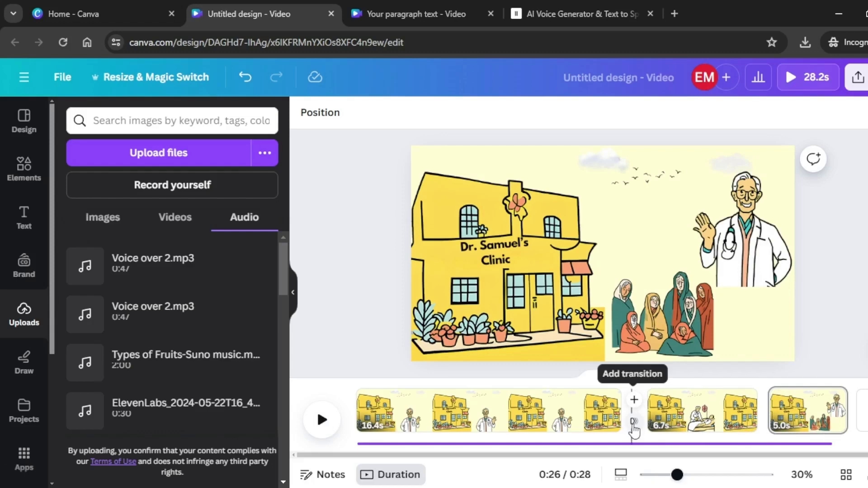
Add a 0.5-second Match & Move transition and apply it between every page
{"action": "left_click", "coordinate": [635, 424]}
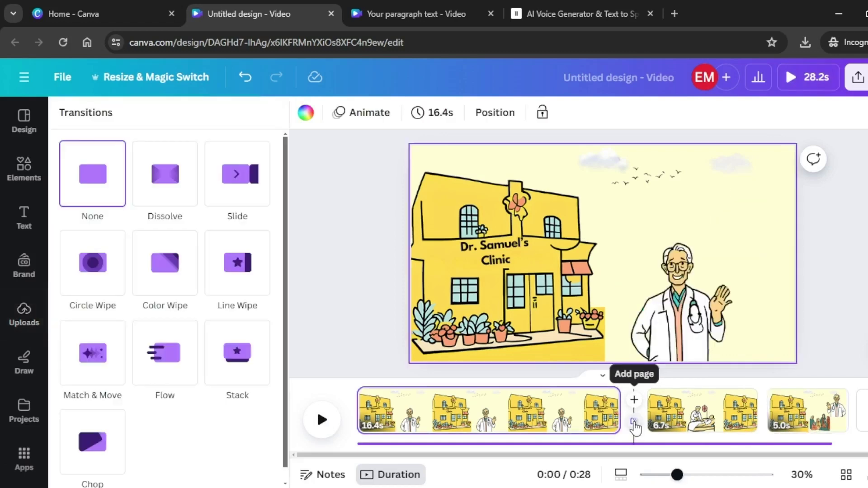
{"action": "left_click", "coordinate": [85, 352]}
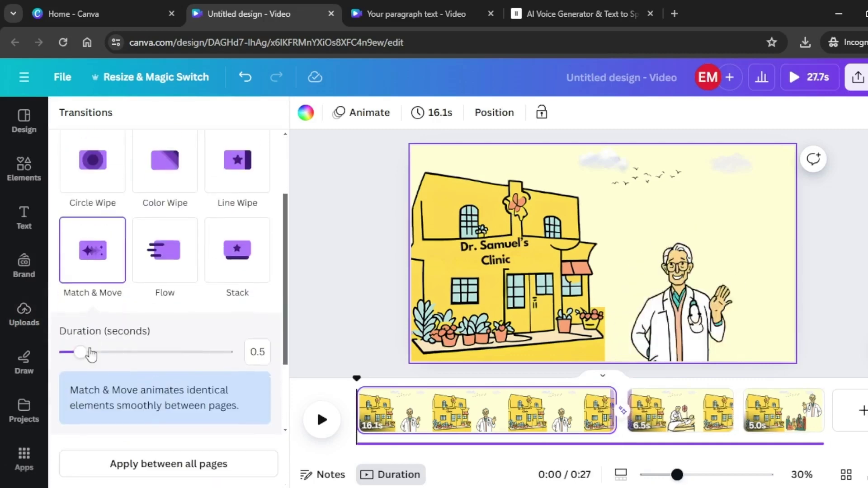
{"action": "left_click", "coordinate": [165, 467]}
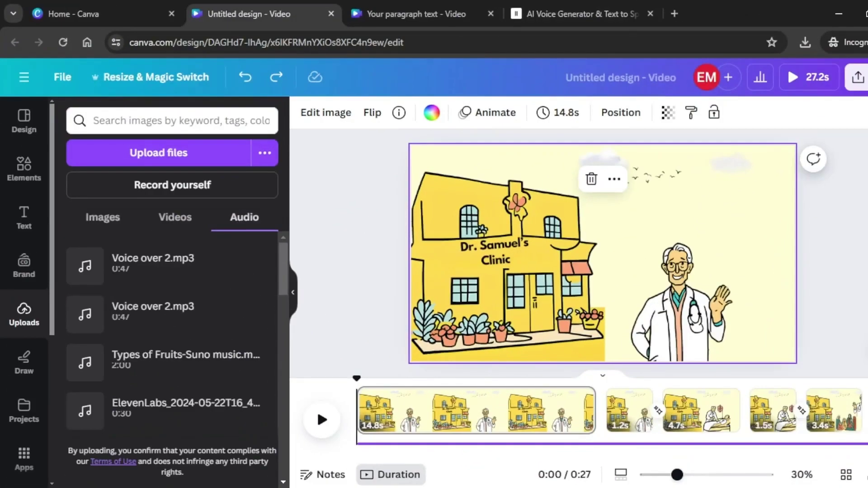
Open the Speed Painter app and generate a sketch animation of page 1's clinic illustration
{"action": "left_click", "coordinate": [29, 455]}
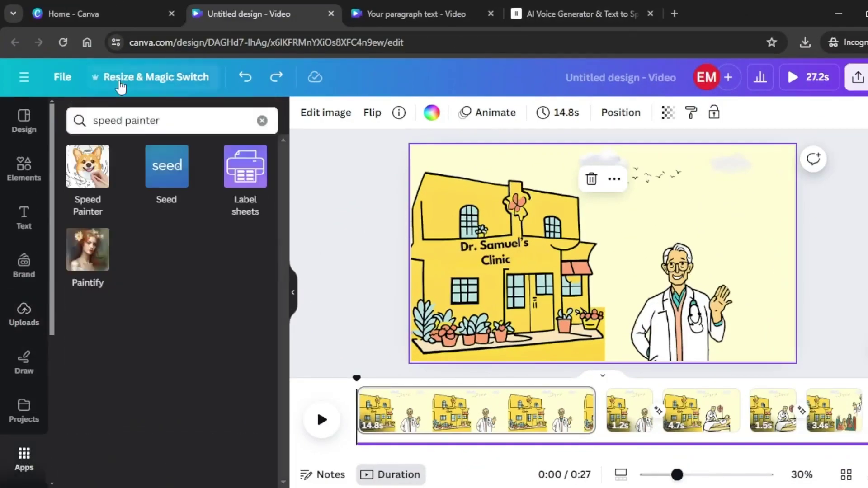
{"action": "left_click", "coordinate": [170, 121]}
{"action": "left_click", "coordinate": [87, 169]}
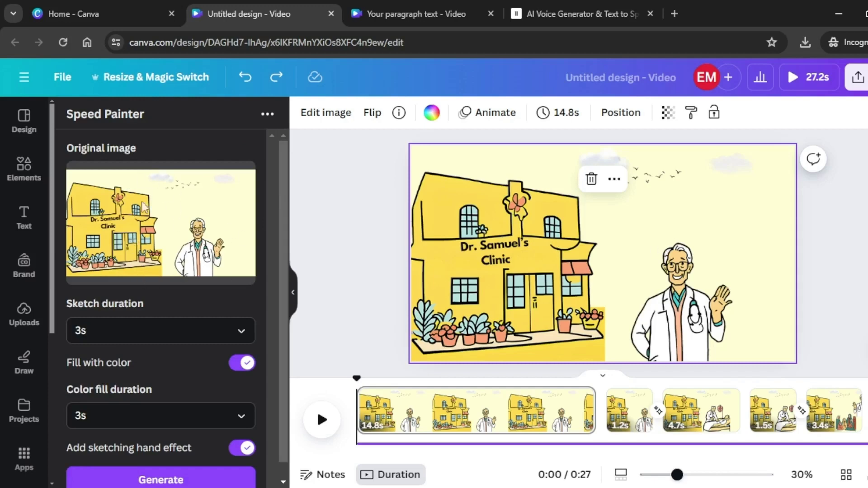
{"action": "scroll", "coordinate": [220, 215], "scroll_direction": "down", "scroll_amount": 1}
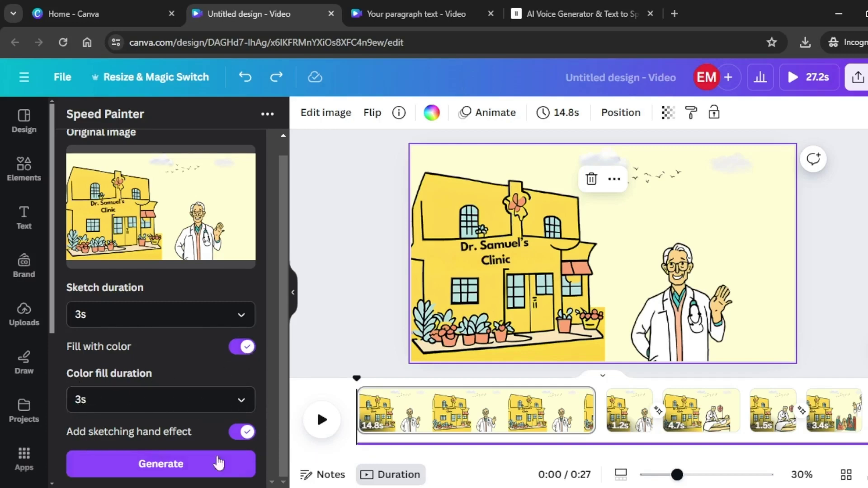
{"action": "left_click", "coordinate": [160, 468]}
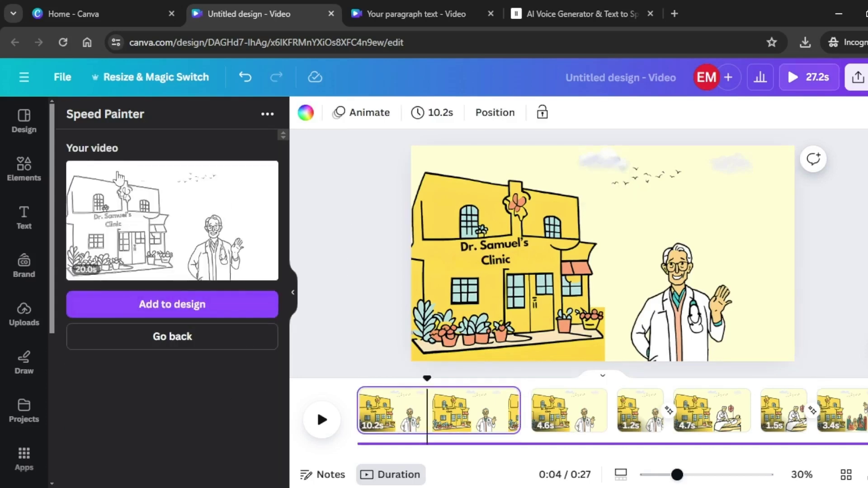
Add the 20-second sketch video to page 1 and make it the page background
{"action": "left_click", "coordinate": [175, 308]}
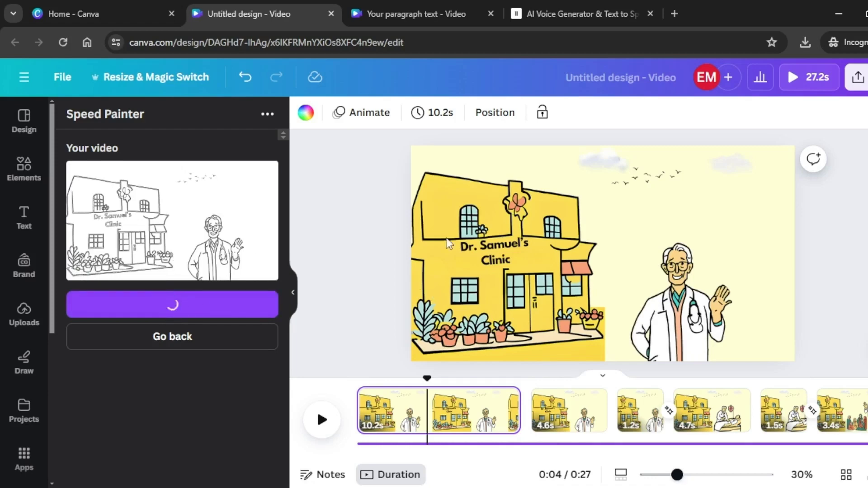
{"action": "right_click", "coordinate": [577, 272]}
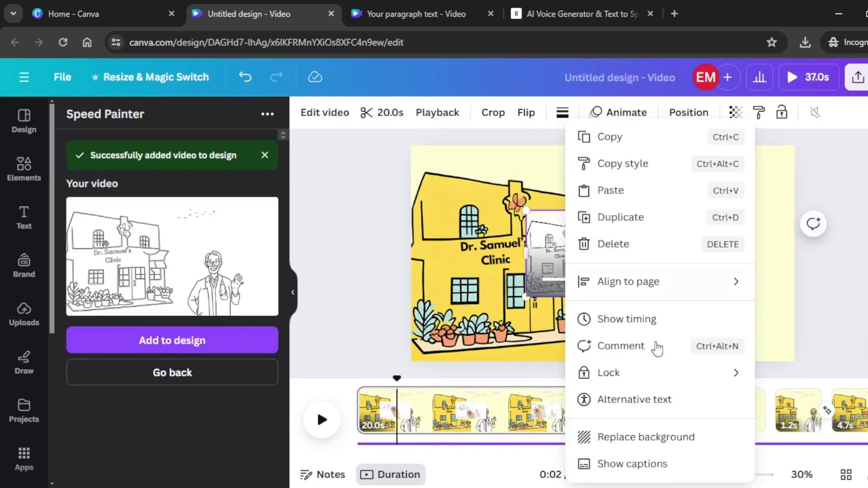
{"action": "left_click", "coordinate": [611, 436]}
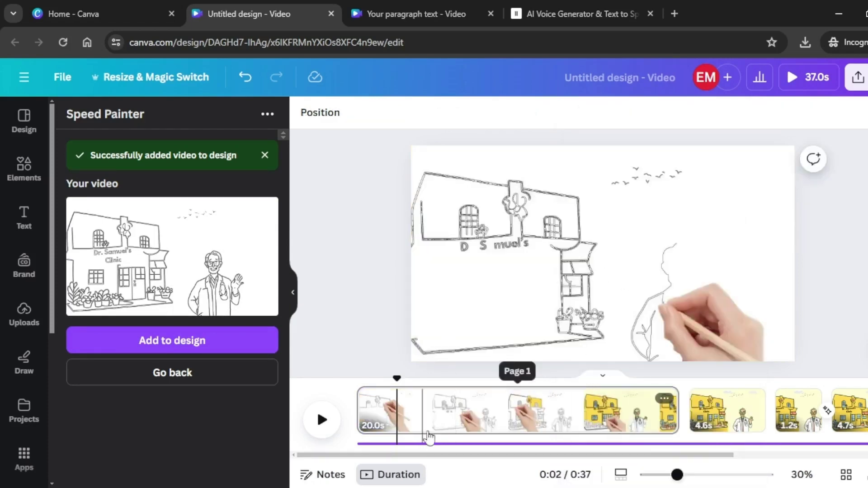
{"action": "left_click", "coordinate": [713, 412]}
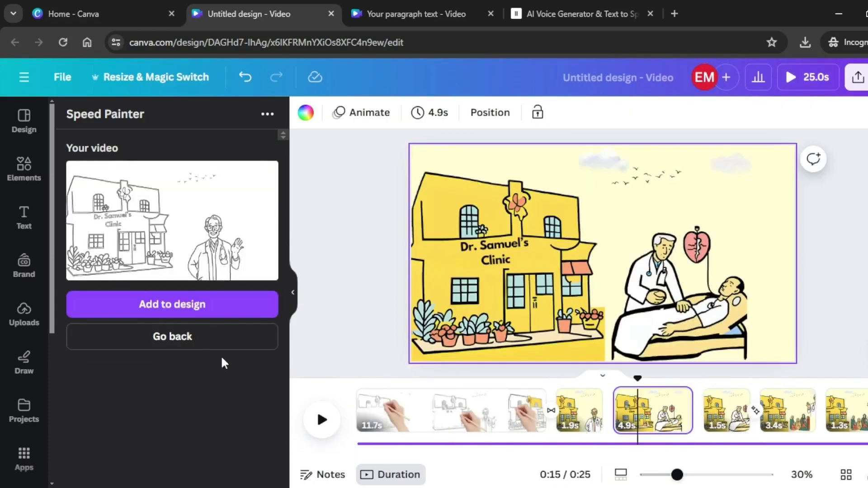
Generate a Speed Painter sketch animation from the selected doctor-and-patient illustration
{"action": "left_click", "coordinate": [190, 338]}
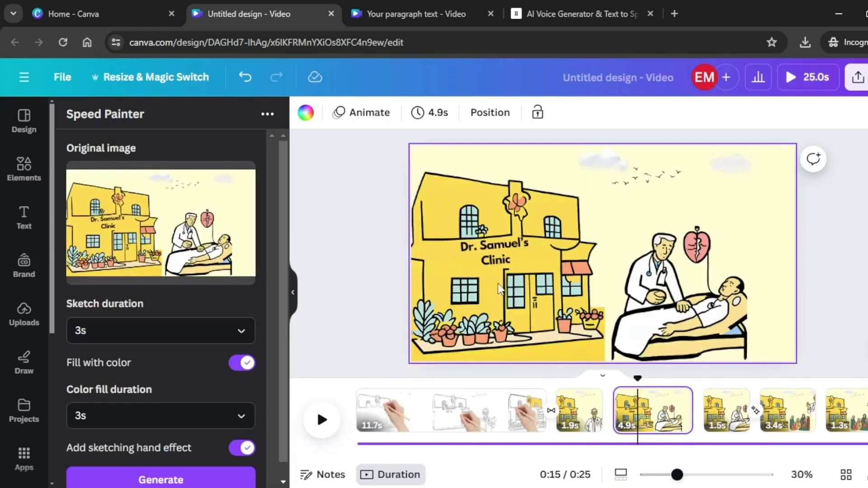
{"action": "left_click", "coordinate": [577, 272]}
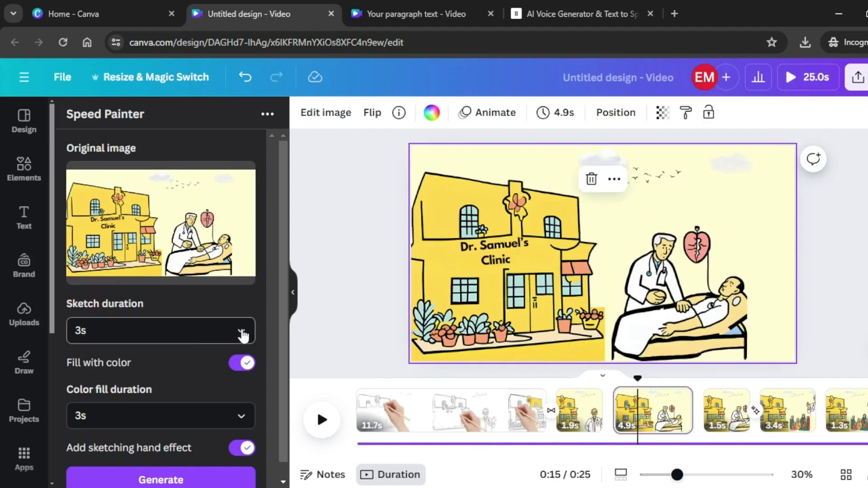
{"action": "left_click", "coordinate": [161, 480]}
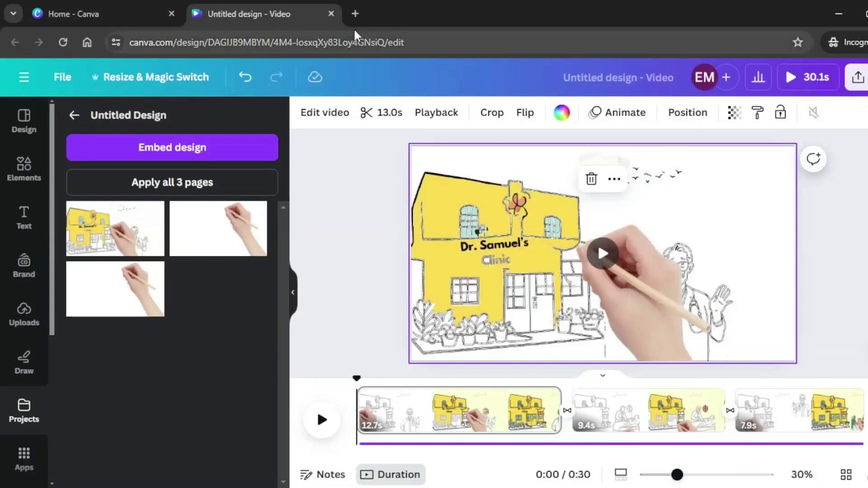
Open a new browser tab for Pixabay's royalty-free music page
{"action": "left_click", "coordinate": [357, 13]}
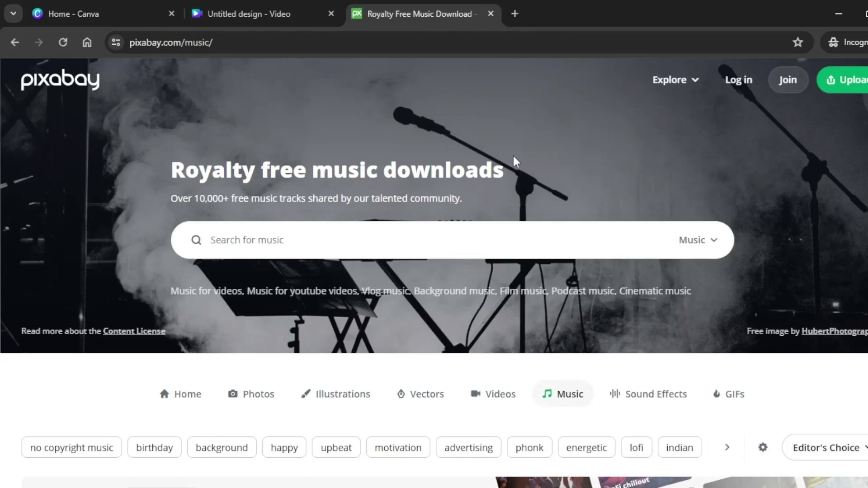
Download Pixabay's 2:19 'Inspirational Background' music track, then go back to the Canva tab
{"action": "left_click", "coordinate": [712, 243]}
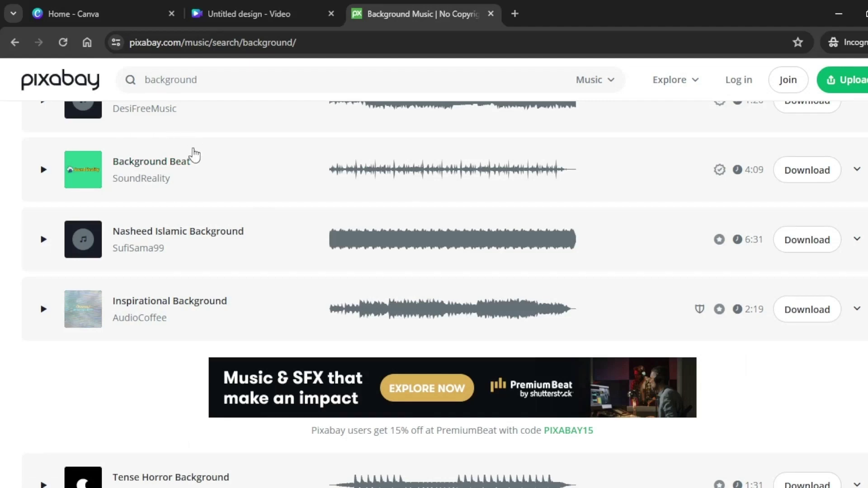
{"action": "scroll", "coordinate": [138, 341], "scroll_direction": "down", "scroll_amount": 2}
{"action": "left_click", "coordinate": [797, 252]}
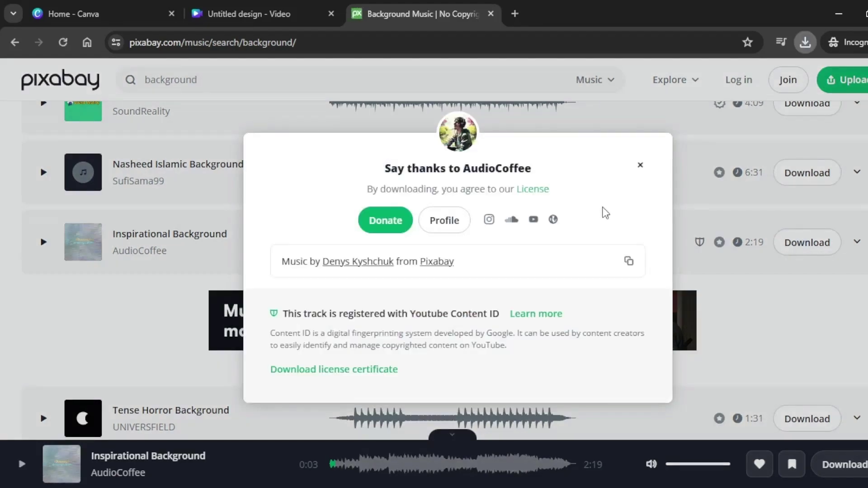
{"action": "key", "text": "Escape"}
{"action": "left_click", "coordinate": [280, 16]}
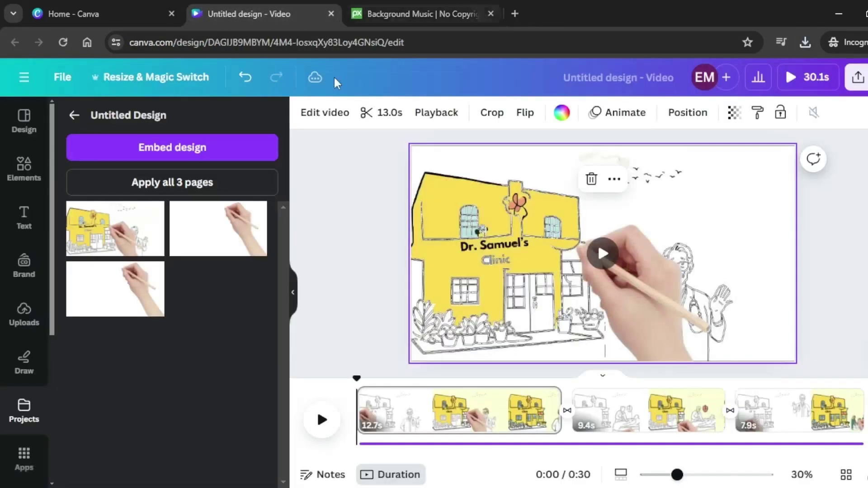
Upload the Inspirational Background MP3 and drag it onto the video timeline
{"action": "left_click", "coordinate": [24, 312]}
{"action": "left_click", "coordinate": [170, 155]}
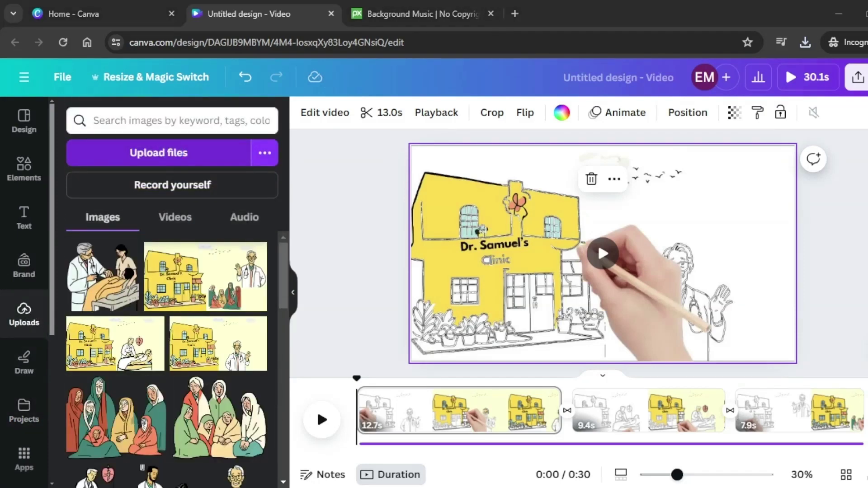
{"action": "left_click_drag", "start_coordinate": [317, 408], "coordinate": [354, 443]}
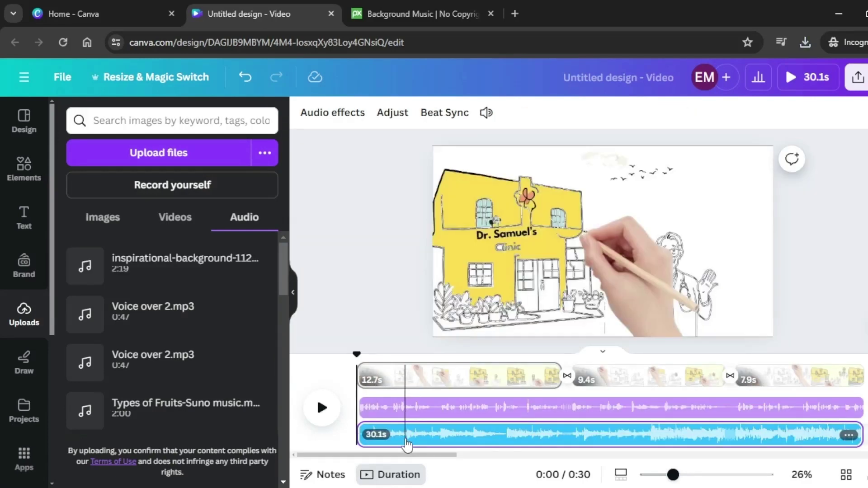
Lower the music track's volume to 36 and play the video to check the mix
{"action": "left_click", "coordinate": [406, 443]}
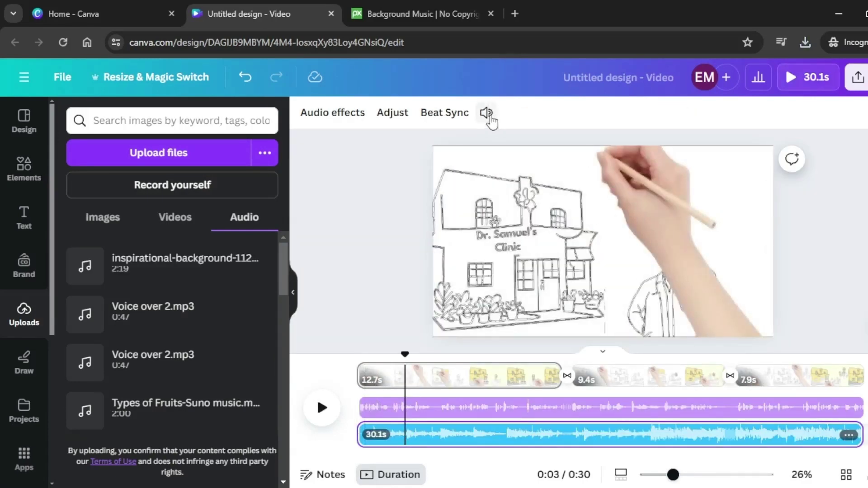
{"action": "left_click", "coordinate": [486, 113]}
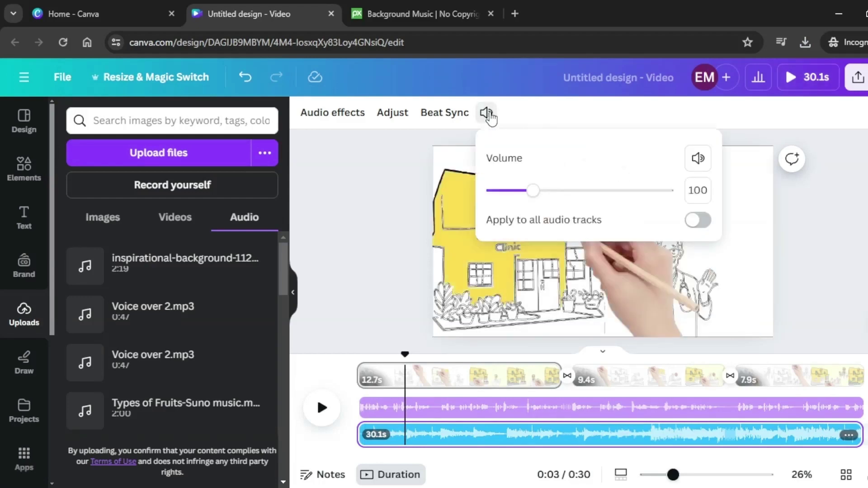
{"action": "left_click_drag", "start_coordinate": [533, 190], "coordinate": [497, 190]}
{"action": "left_click", "coordinate": [840, 231]}
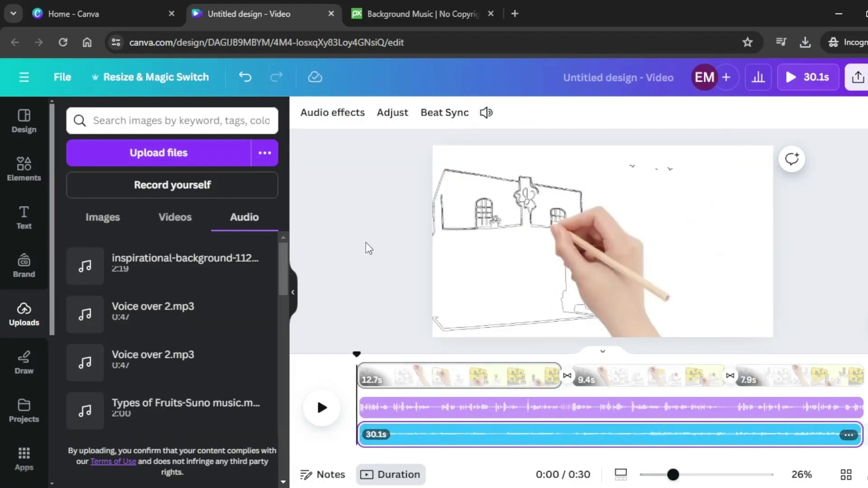
{"action": "left_click", "coordinate": [321, 408]}
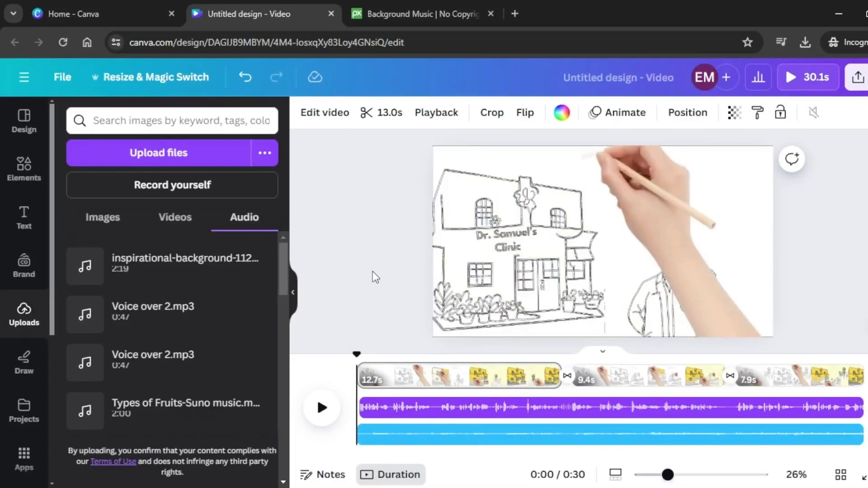
Download all three pages as a 1080p MP4 video and deselect the video
{"action": "left_click", "coordinate": [858, 77]}
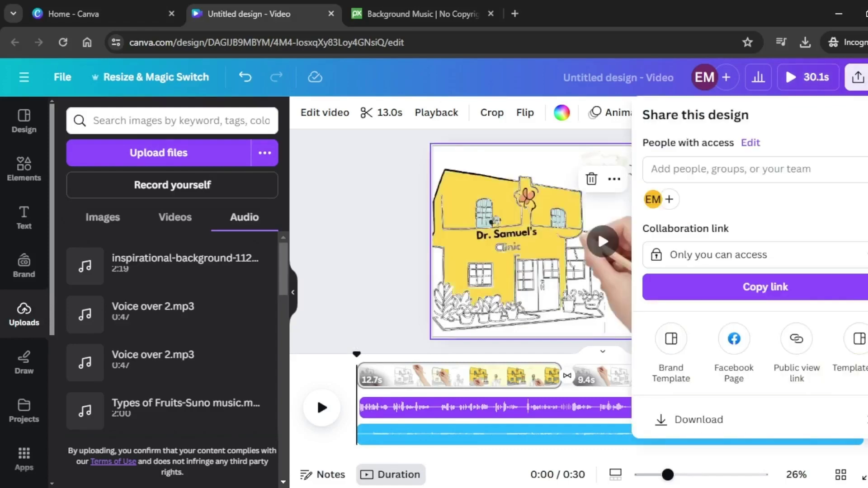
{"action": "left_click", "coordinate": [696, 420]}
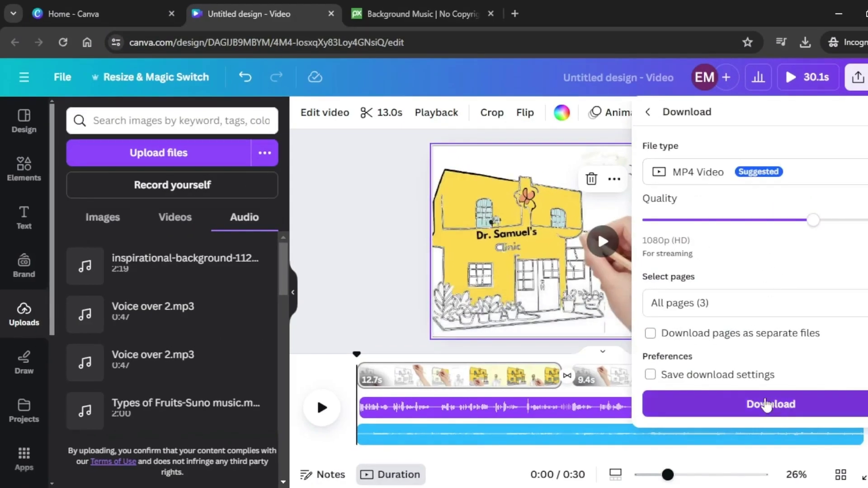
{"action": "left_click", "coordinate": [775, 406]}
{"action": "left_click", "coordinate": [363, 225]}
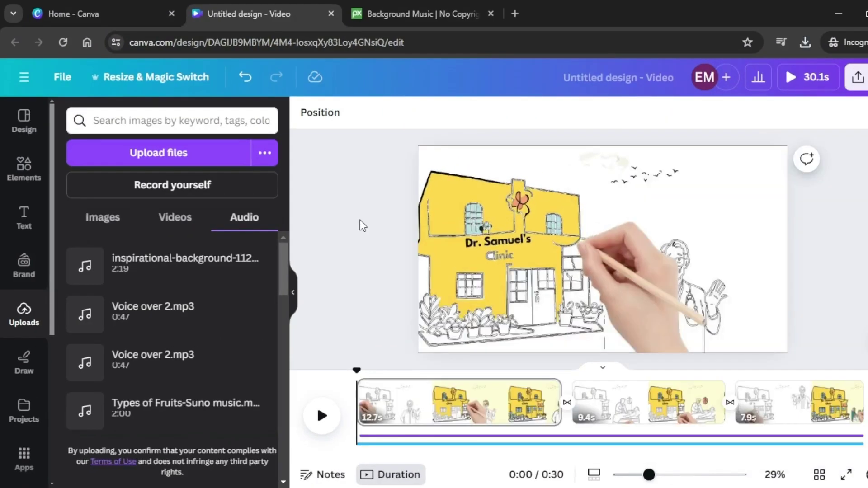